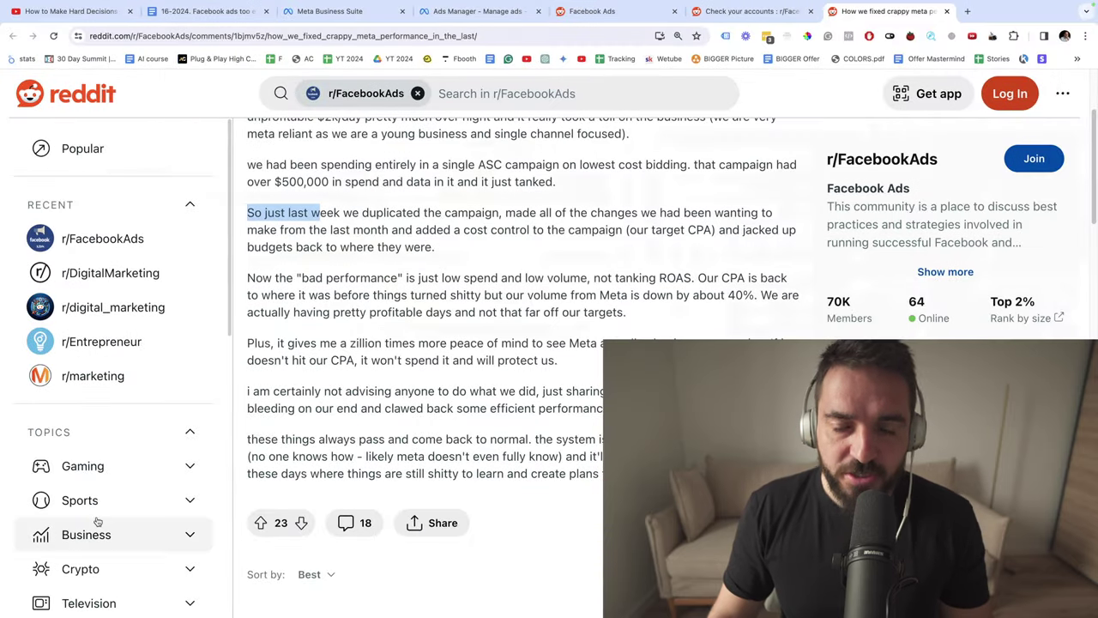
Read the opening of the Reddit post, highlighting the passages about performance since February 20th and the drop in profitable daily spend.
scroll(432, 329, "up", 2)
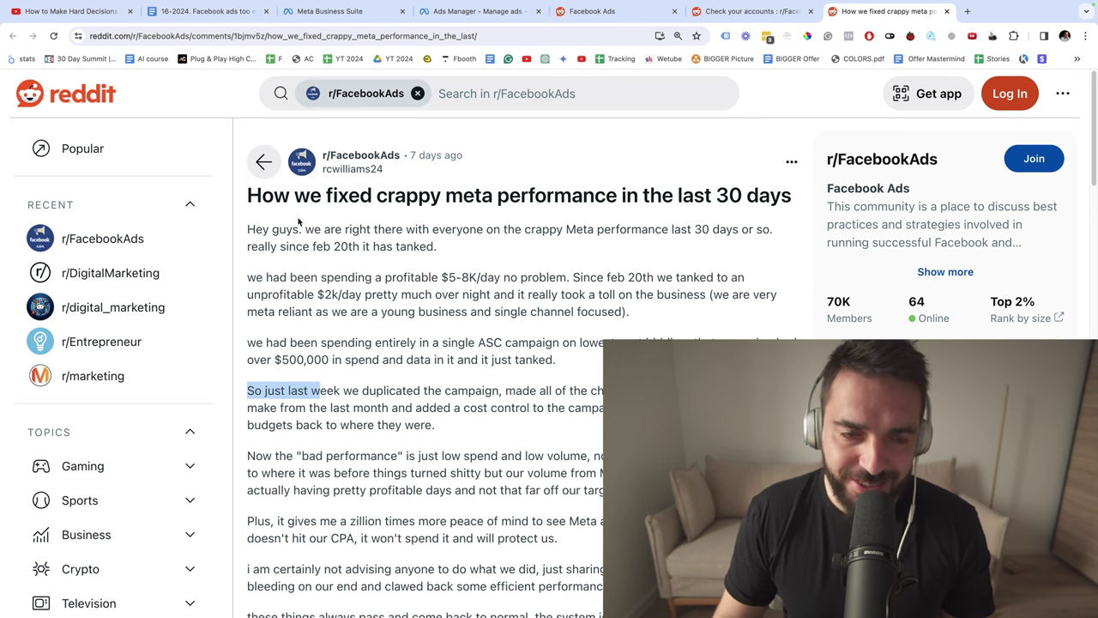
left_click_drag(258, 231, 377, 230)
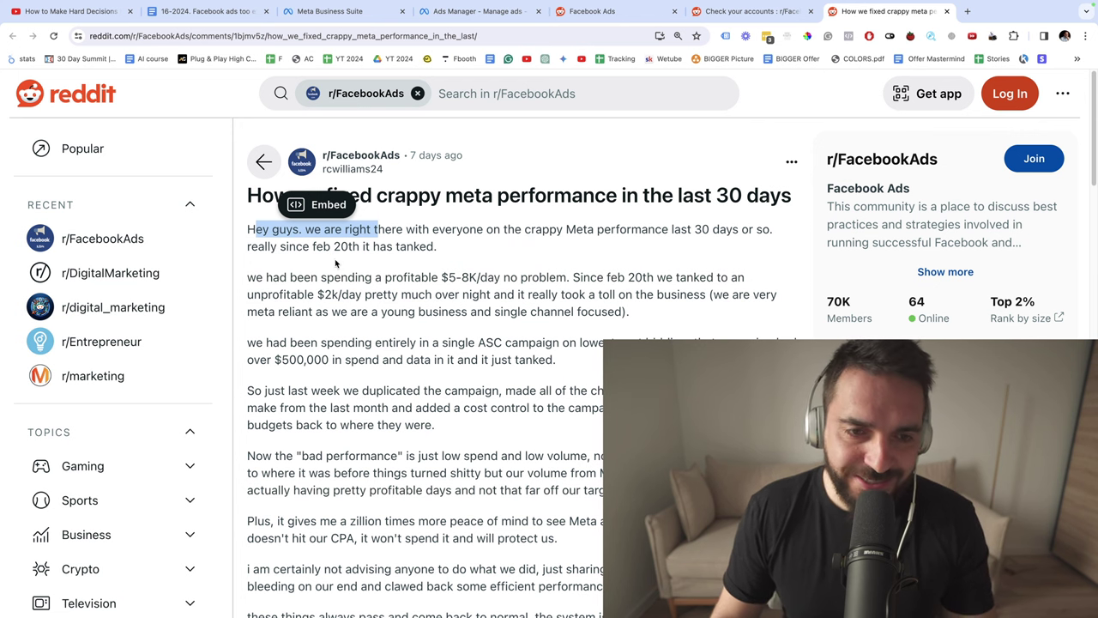
left_click_drag(312, 247, 235, 237)
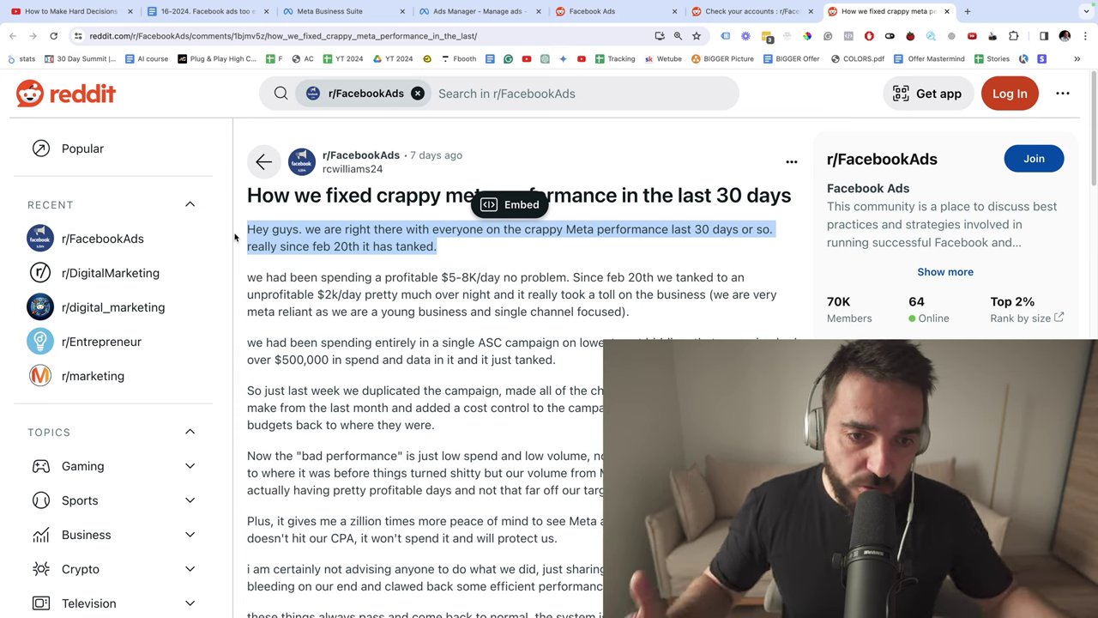
left_click(251, 275)
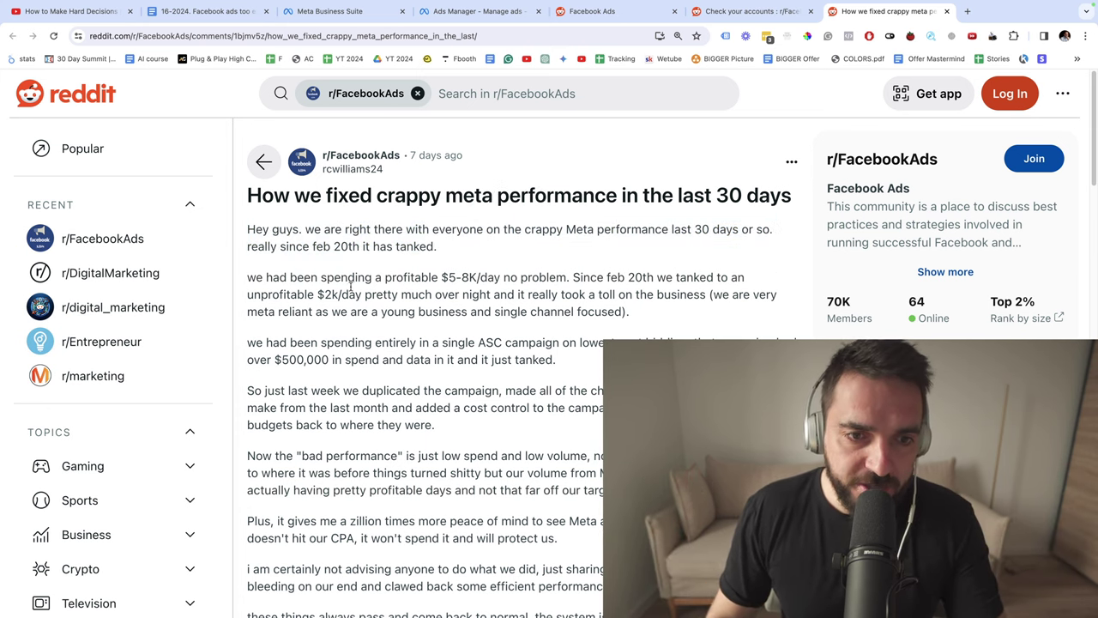
left_click_drag(251, 280, 368, 277)
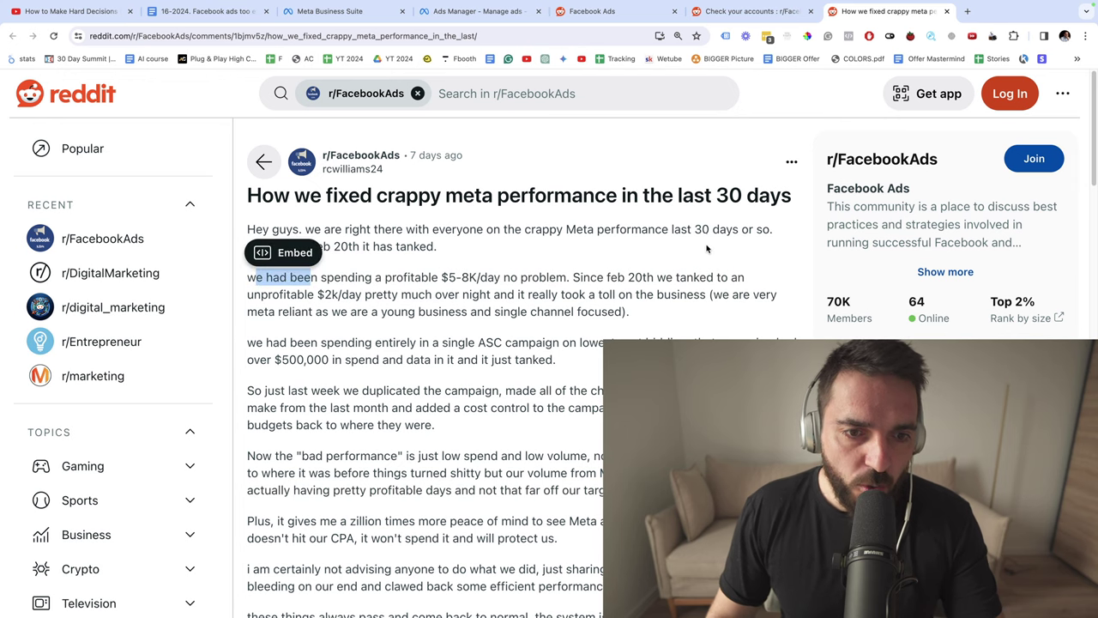
scroll(707, 248, "down", 1)
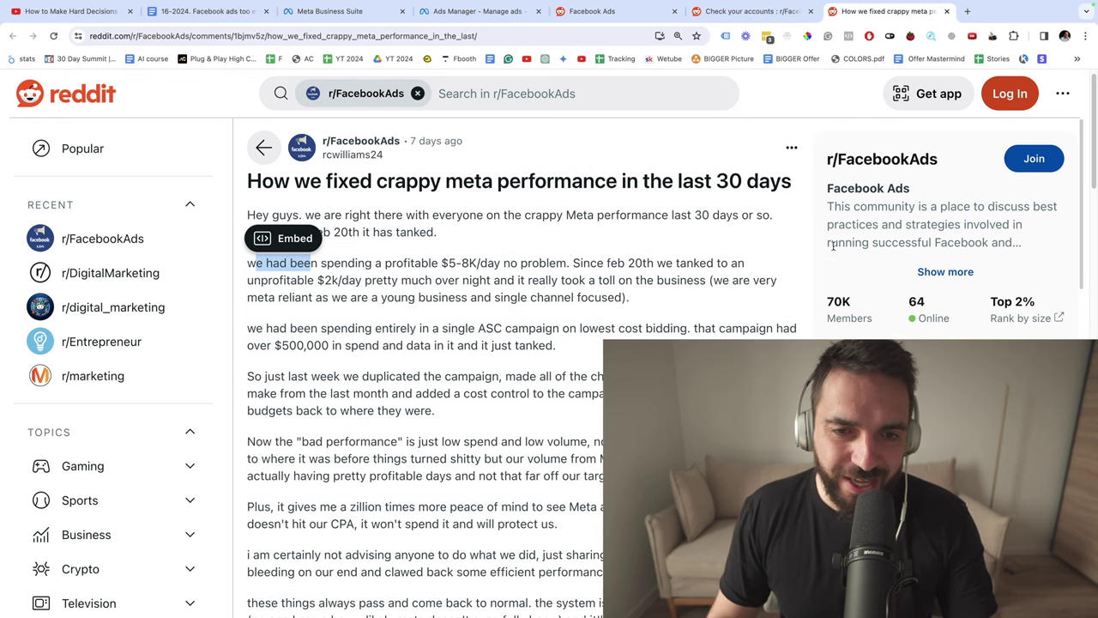
scroll(833, 246, "down", 2)
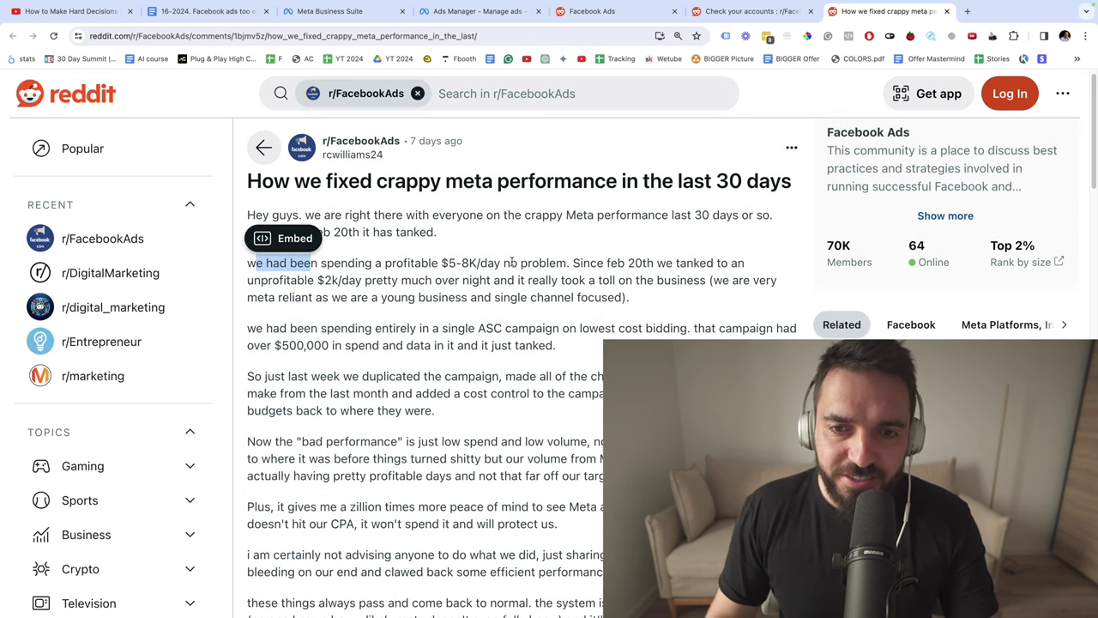
left_click_drag(511, 262, 711, 283)
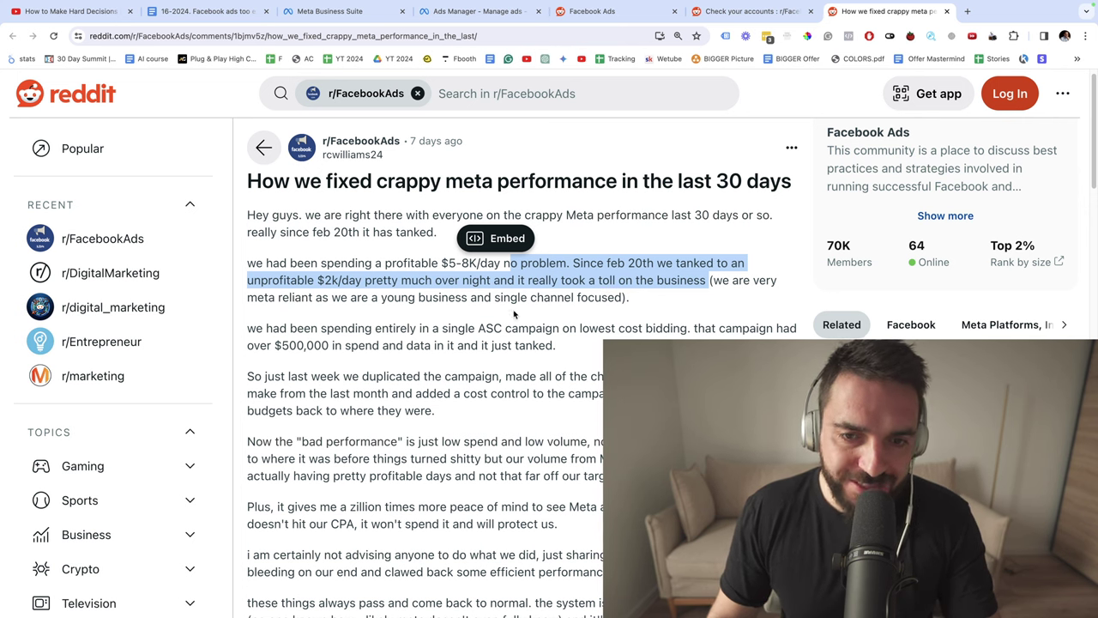
left_click(636, 297)
left_click_drag(637, 297, 277, 273)
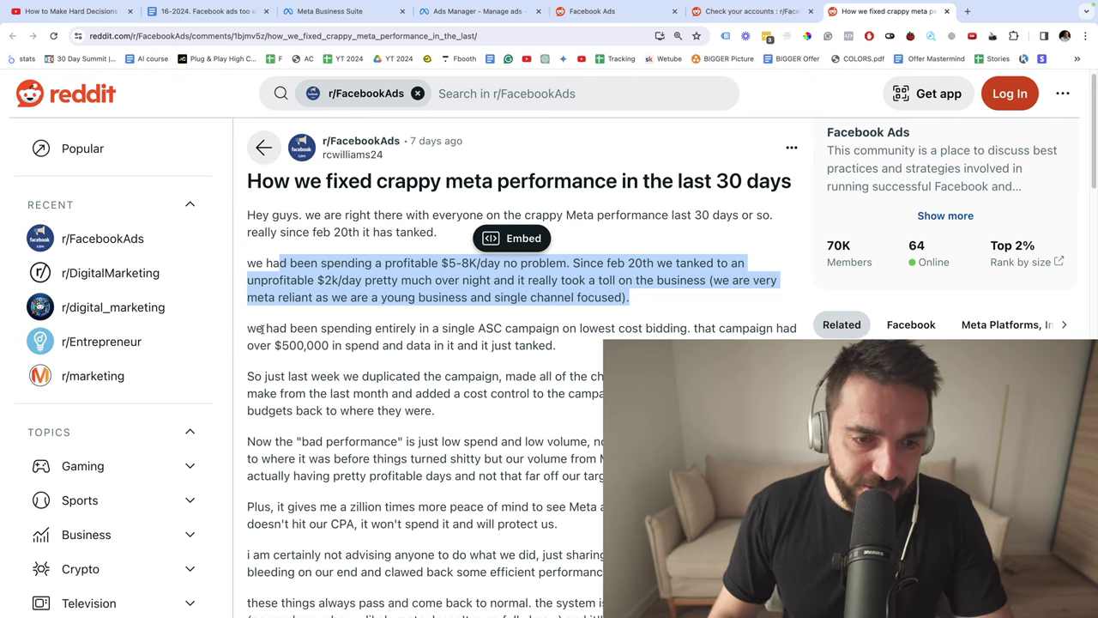
Examine the post's paragraphs on the single ASC campaign and the duplicated campaign, highlighting the cost control and target CPA details.
left_click_drag(247, 328, 419, 327)
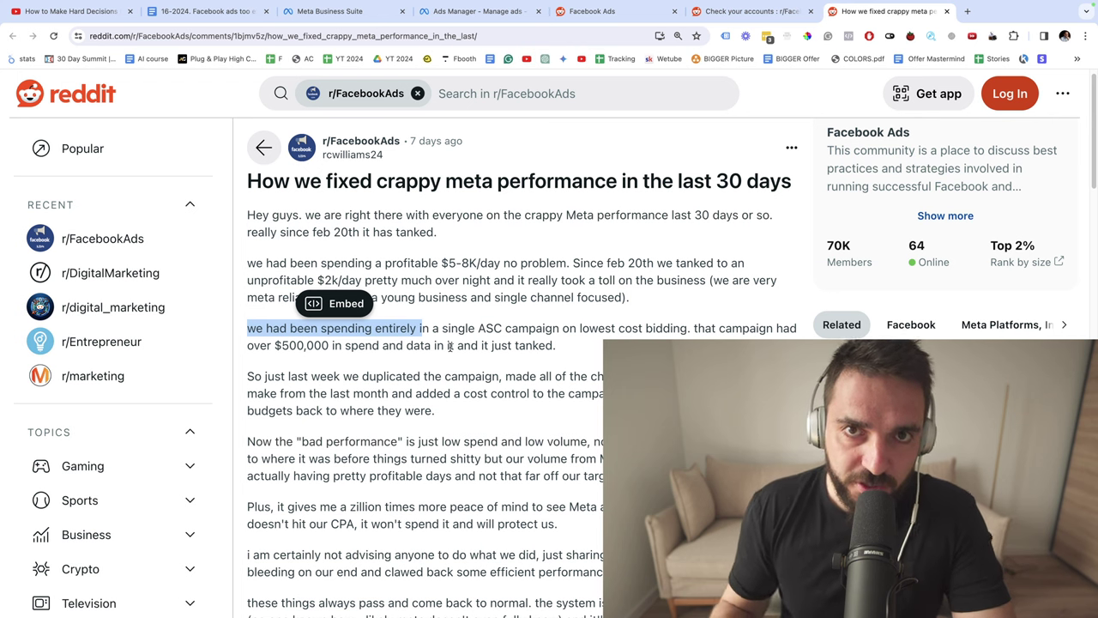
left_click_drag(247, 376, 478, 412)
scroll(474, 397, "down", 3)
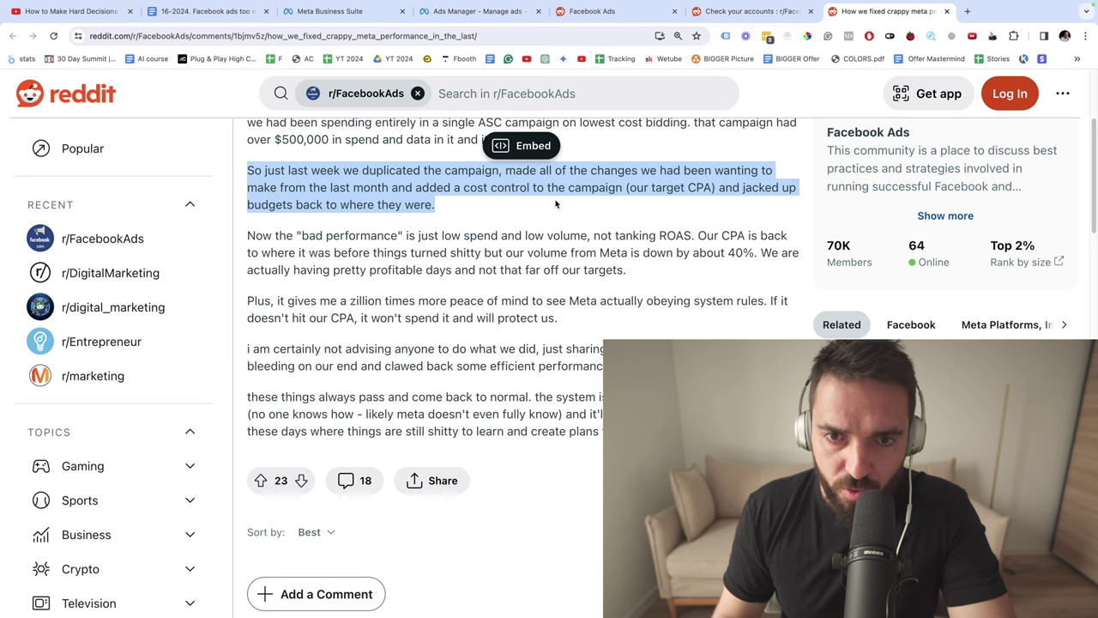
double_click(700, 187)
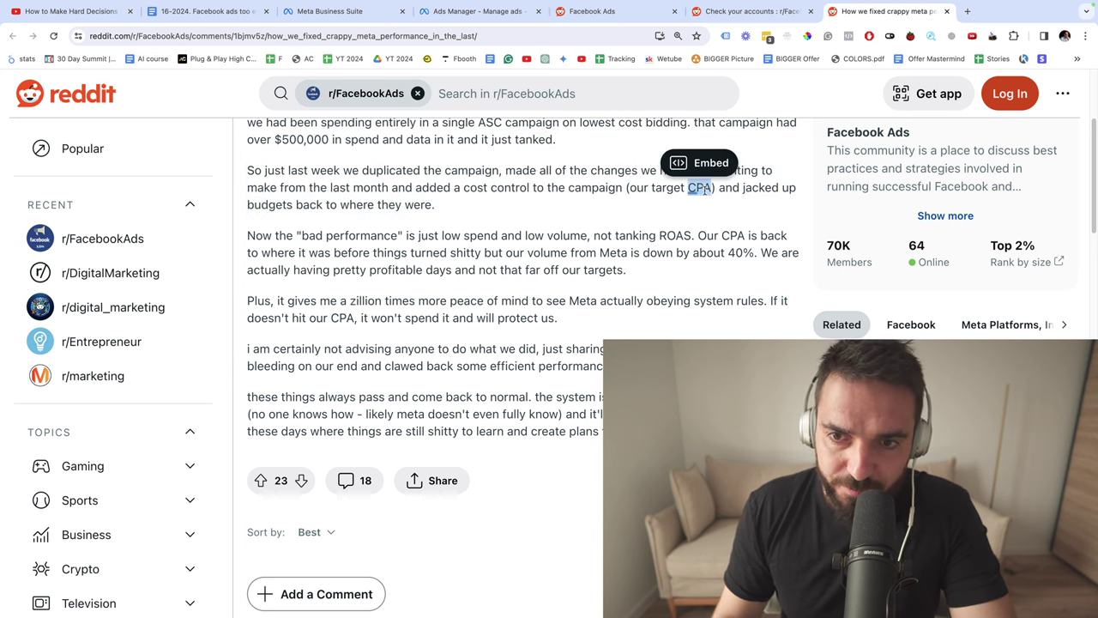
left_click_drag(323, 204, 401, 206)
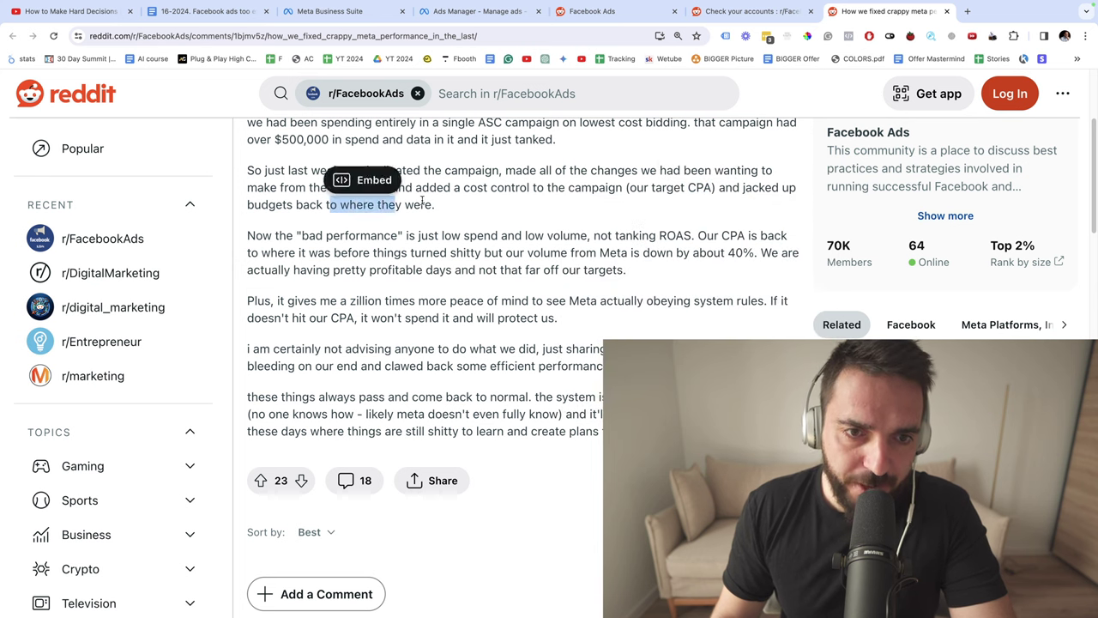
left_click(453, 206)
scroll(483, 215, "up", 3)
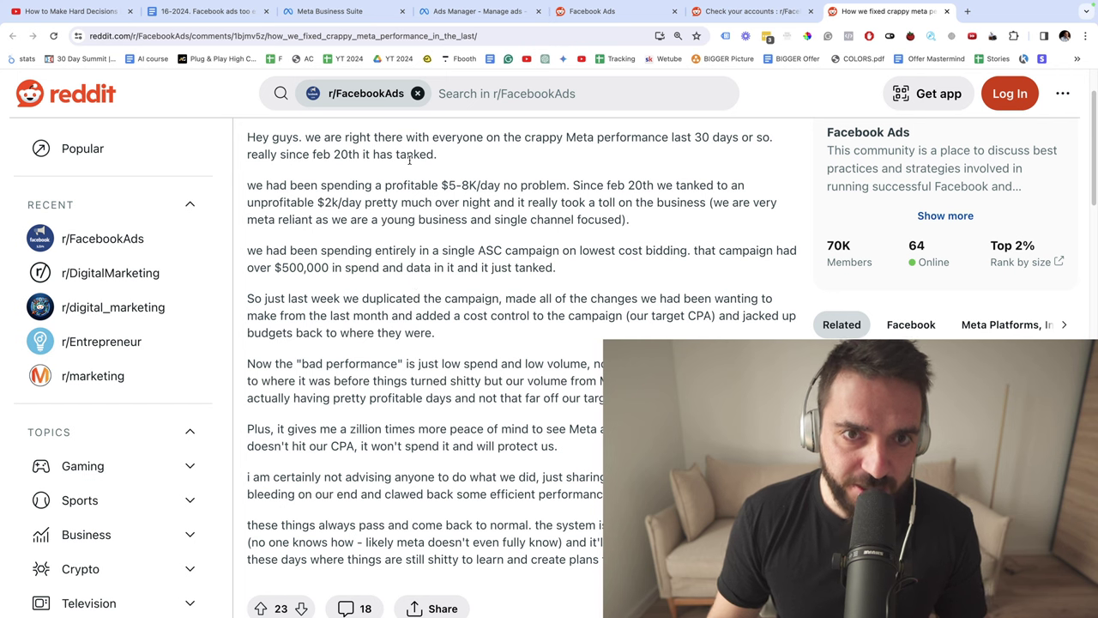
Switch to Ads Manager, leave the open campaign draft, and create a new Advantage+ shopping campaign with the Sales objective.
left_click(466, 16)
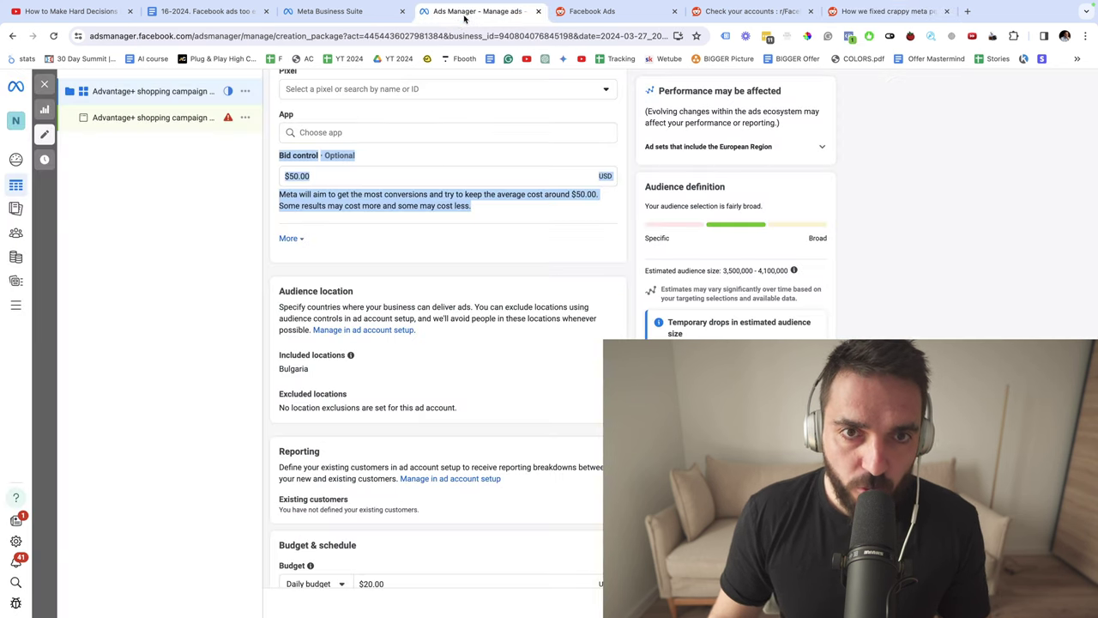
left_click(43, 84)
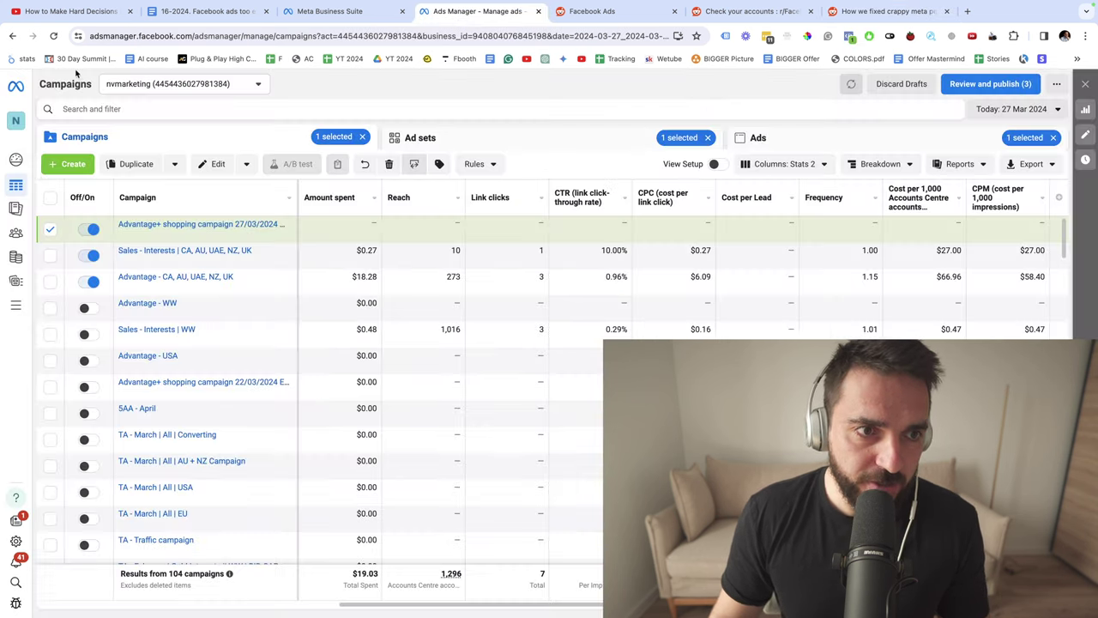
left_click(73, 164)
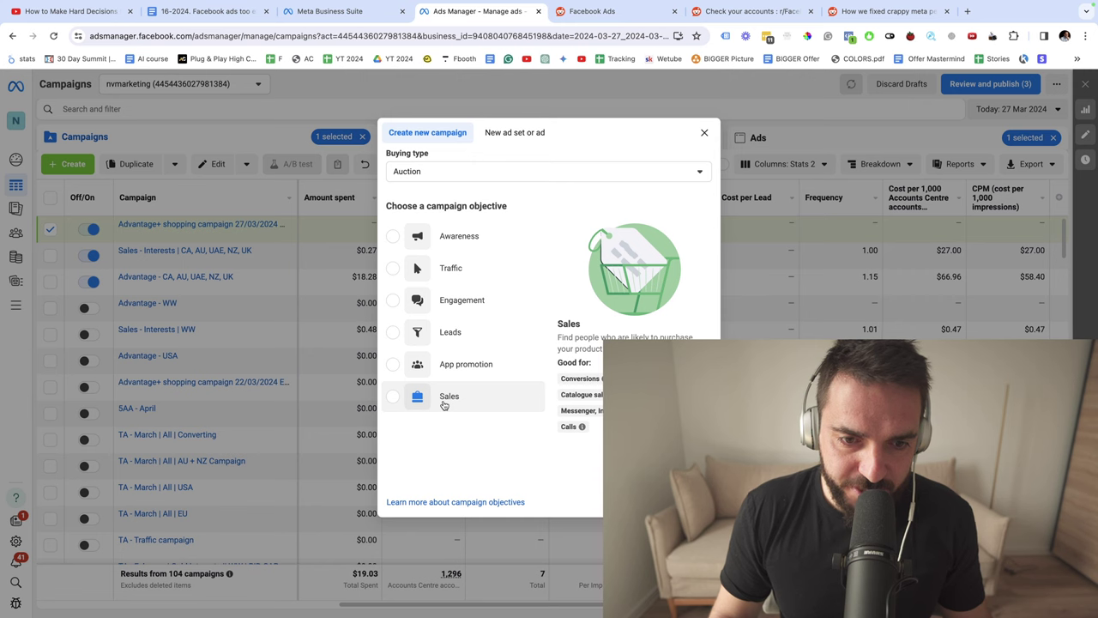
left_click(443, 405)
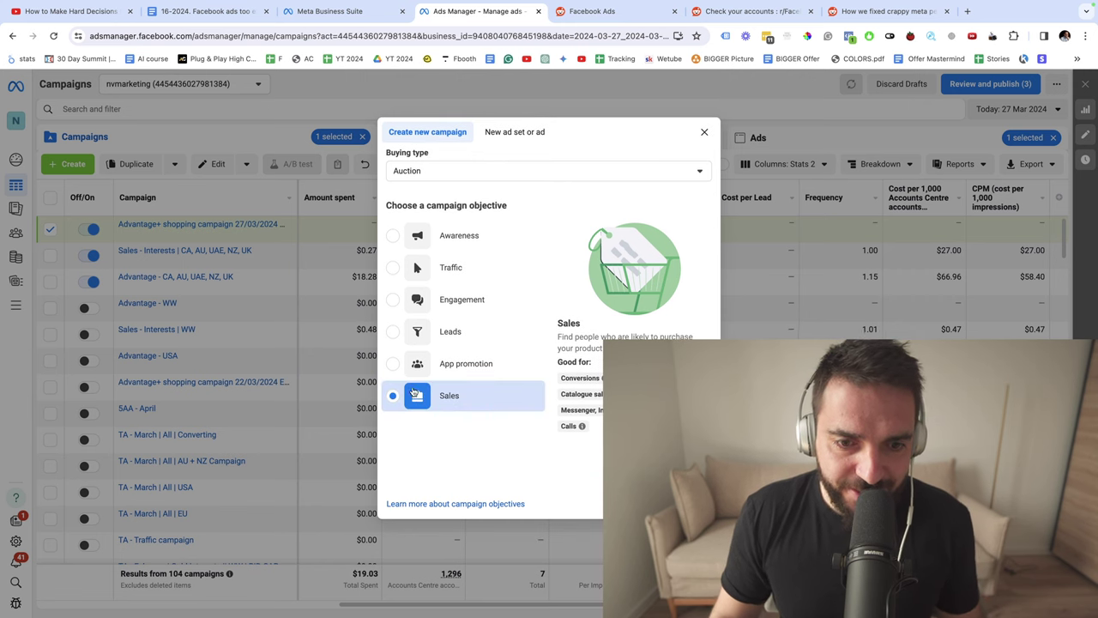
left_click(682, 504)
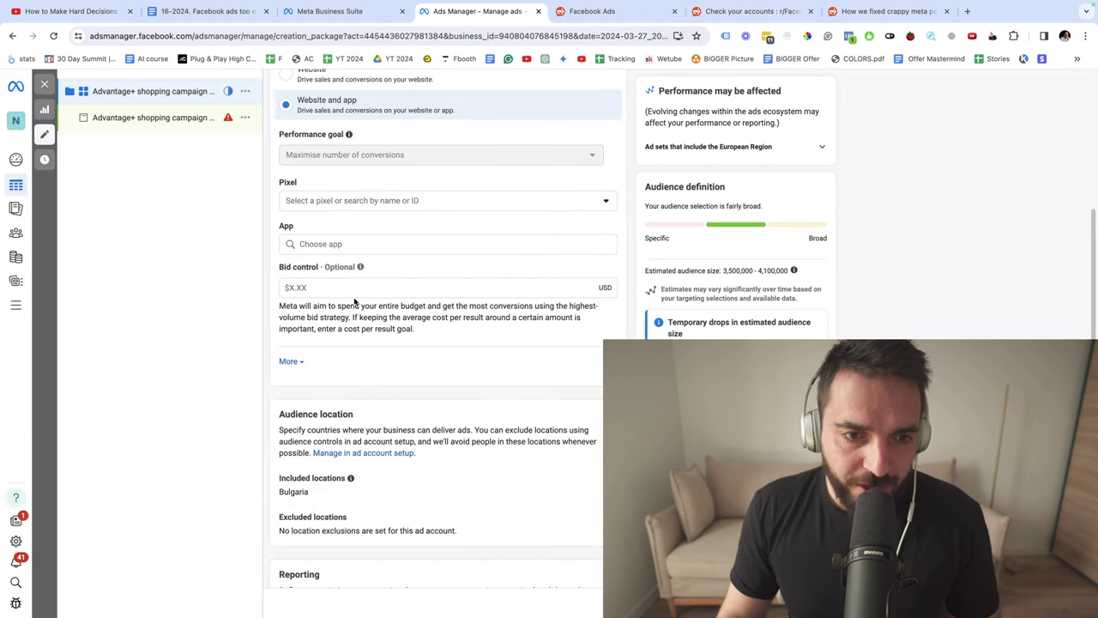
Set the campaign's optional bid control to $50.00 in the conversion settings.
left_click_drag(280, 271, 350, 280)
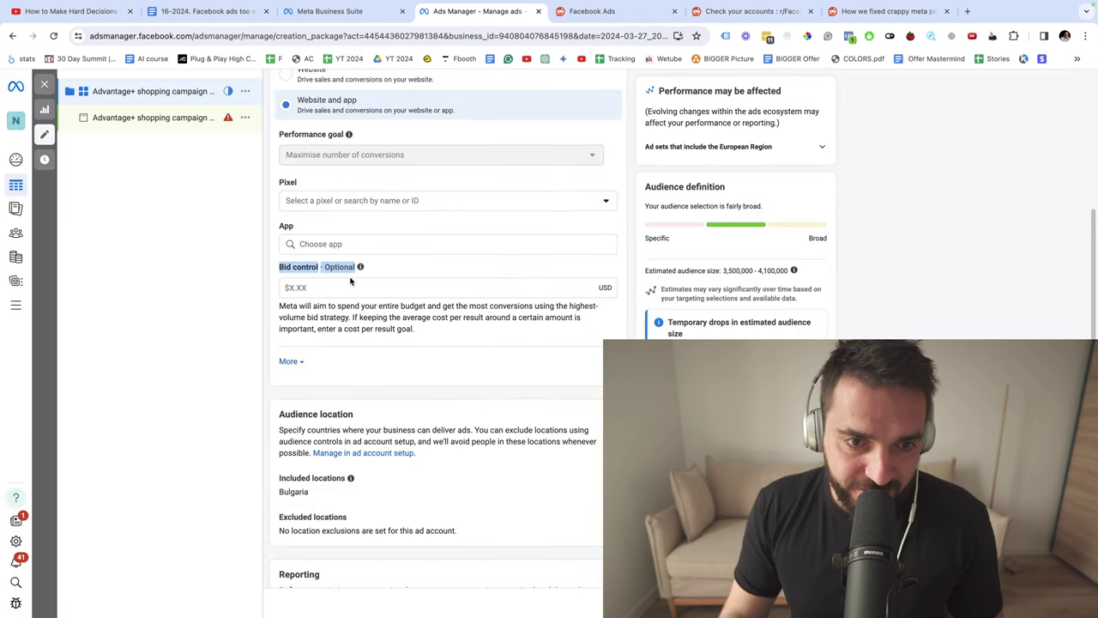
left_click(284, 271)
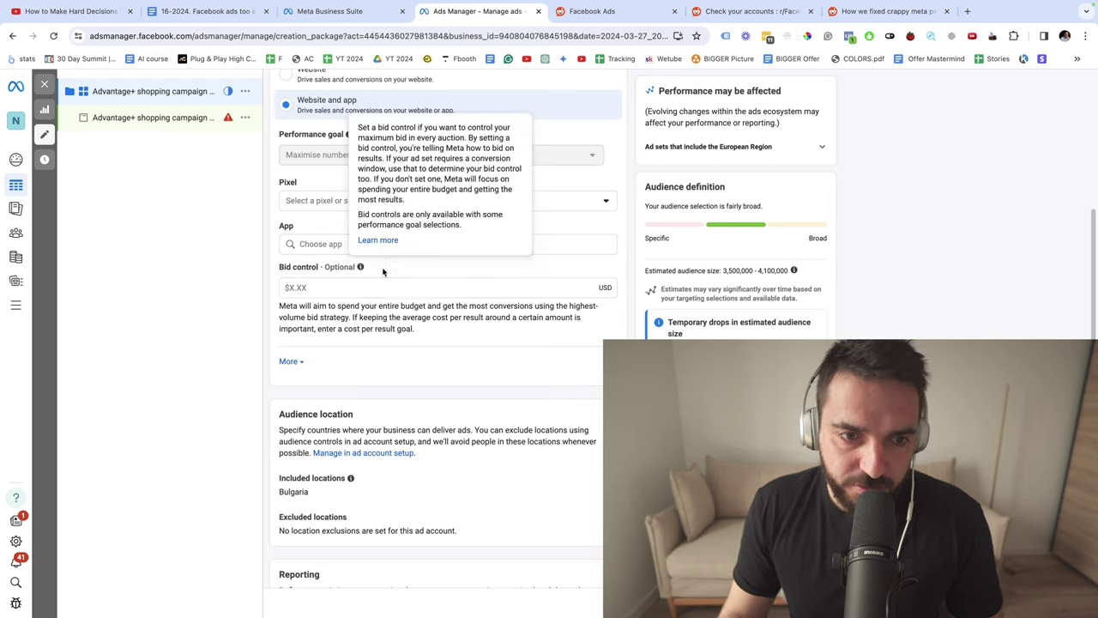
left_click(294, 286)
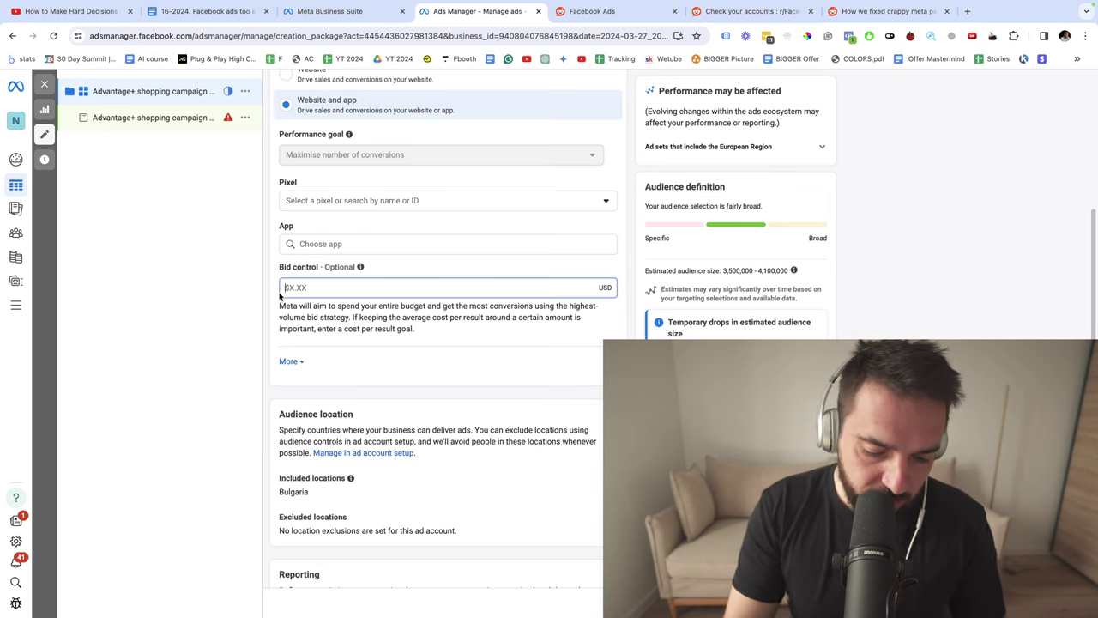
type("50")
left_click(314, 317)
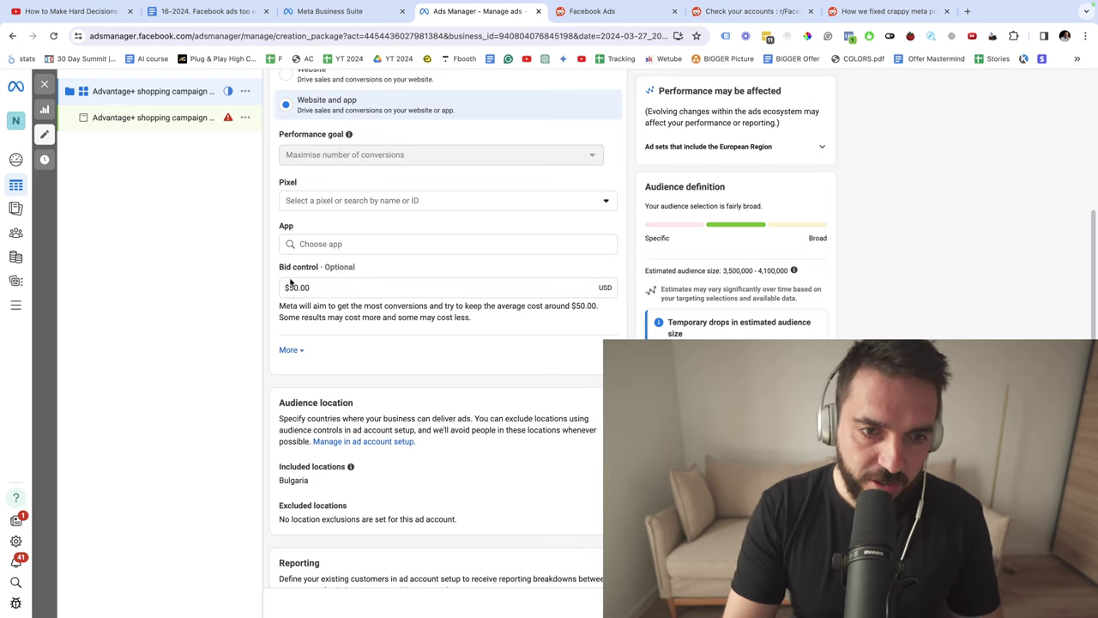
Review the explanation under the bid control, the surrounding campaign settings, and the performance goal's description.
key("ctrl+plus")
scroll(365, 343, "down", 3)
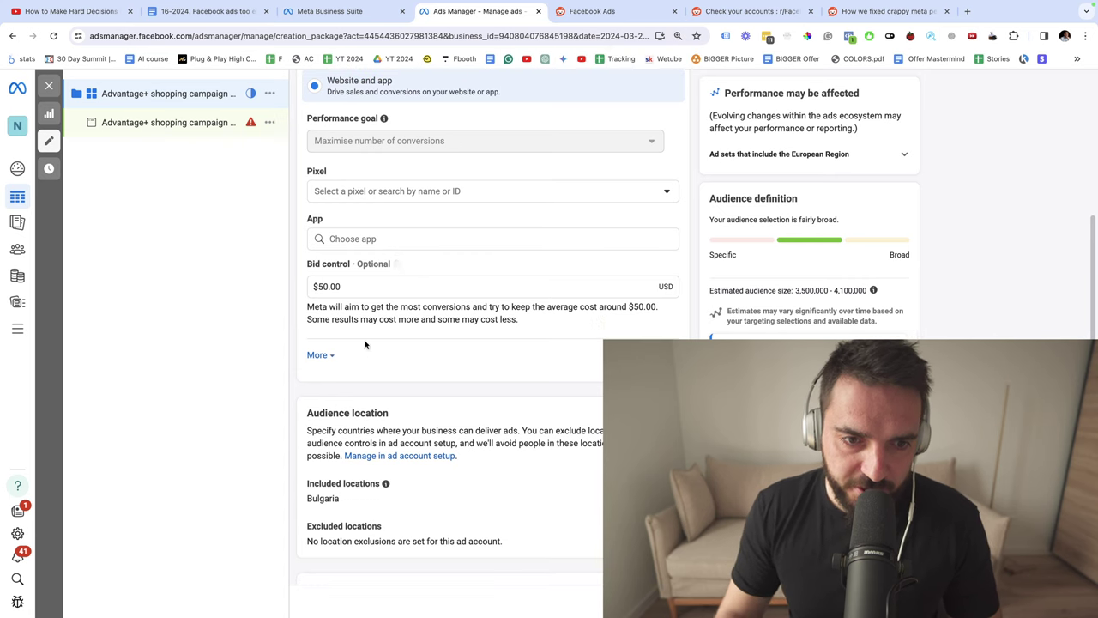
left_click_drag(344, 232, 637, 243)
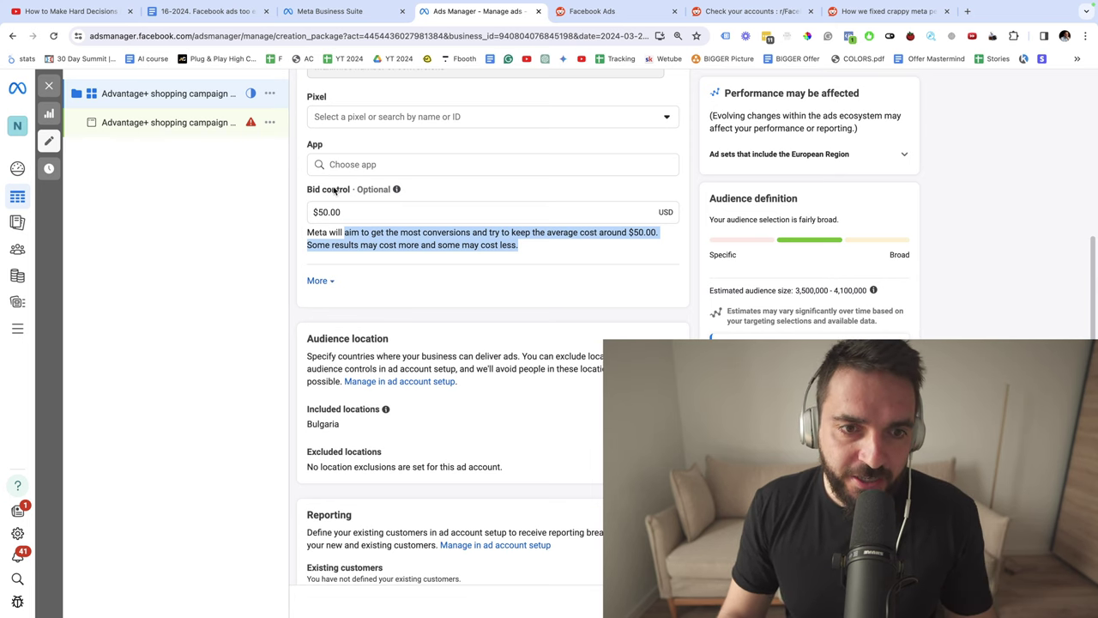
scroll(360, 239, "up", 1)
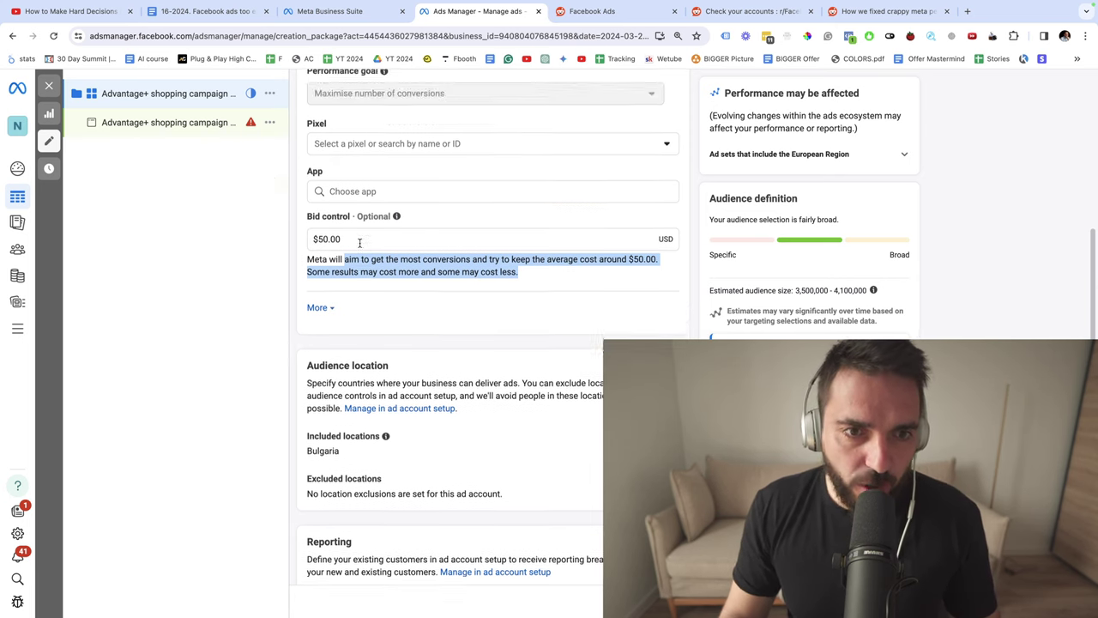
scroll(359, 244, "down", 3)
scroll(360, 232, "up", 1)
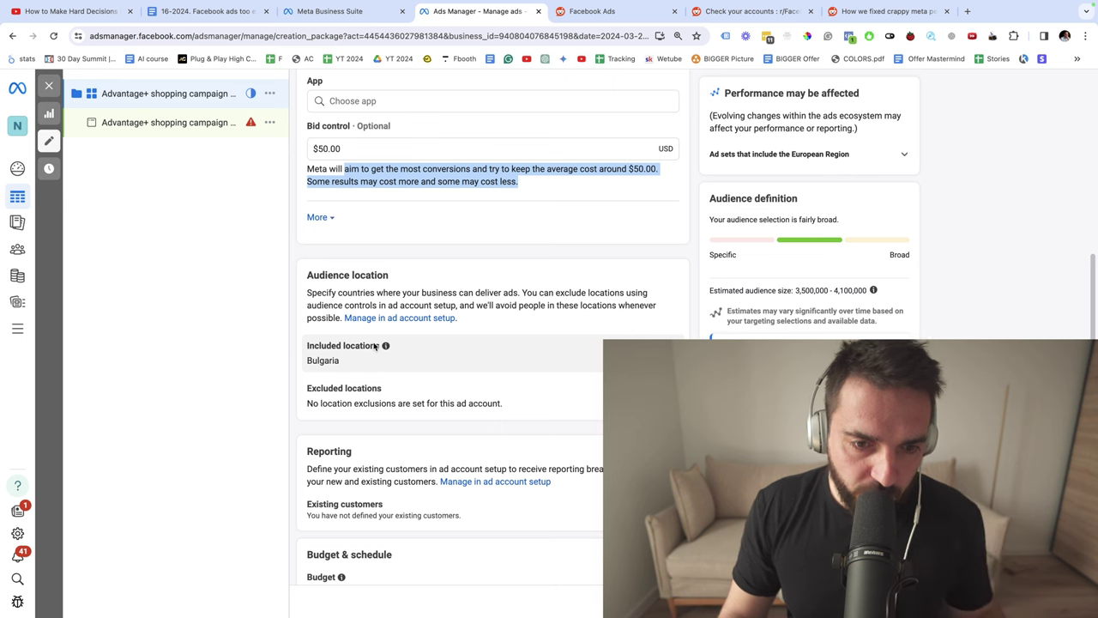
scroll(374, 350, "down", 1)
scroll(374, 346, "up", 5)
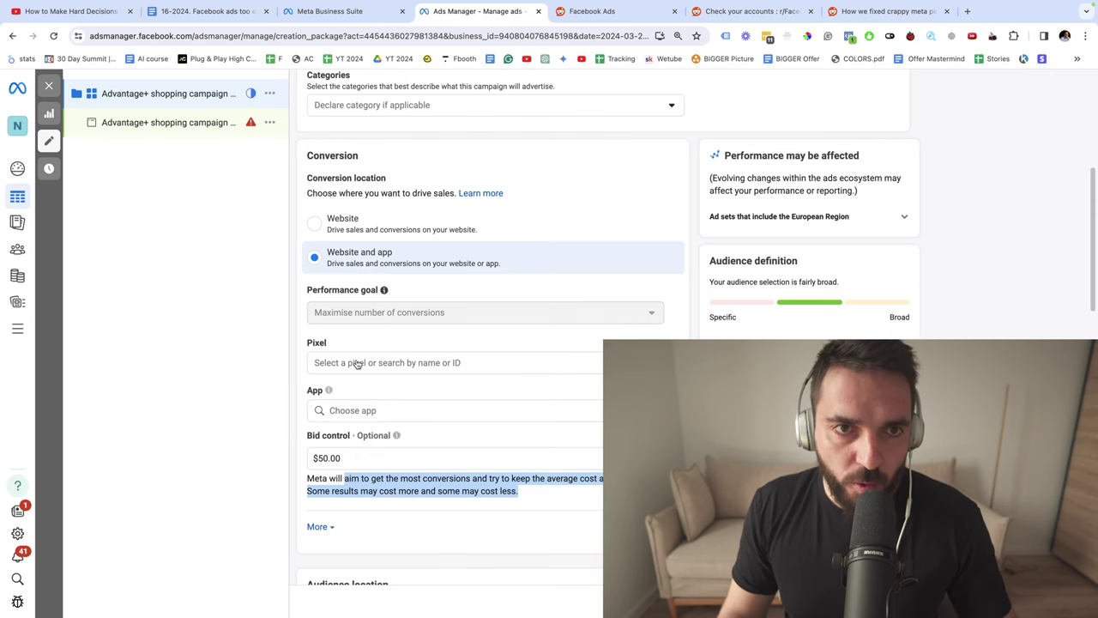
mouse_move(361, 311)
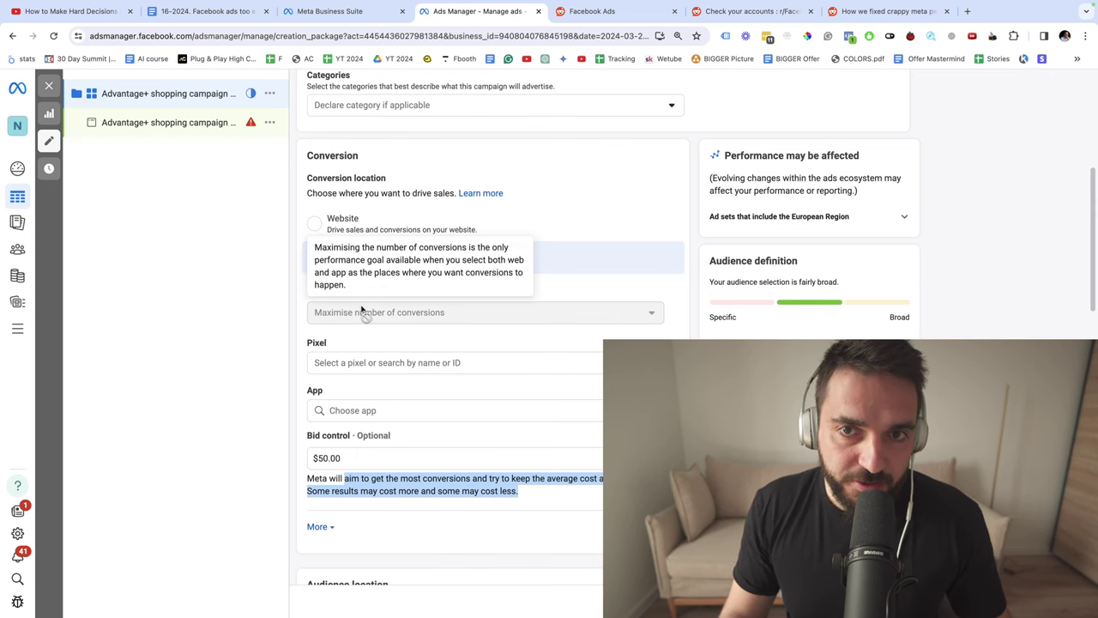
Return to the Reddit post and examine the "bad performance" paragraph, highlighting the passages on ROAS, CPA, volume and profitable days.
key("super+9")
left_click_drag(261, 364, 360, 360)
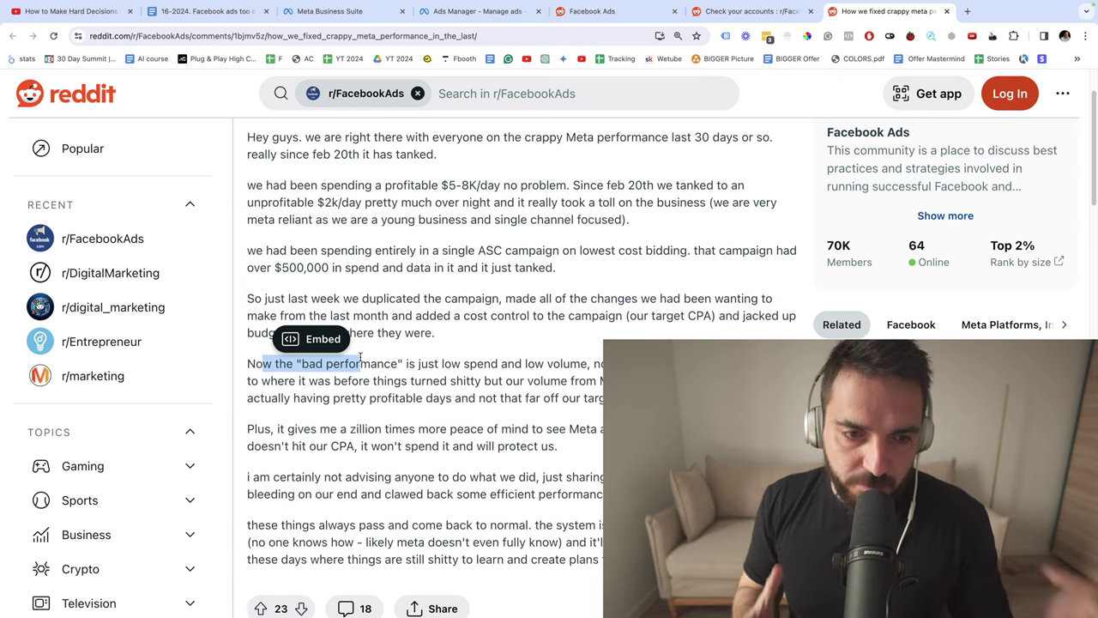
left_click(266, 367)
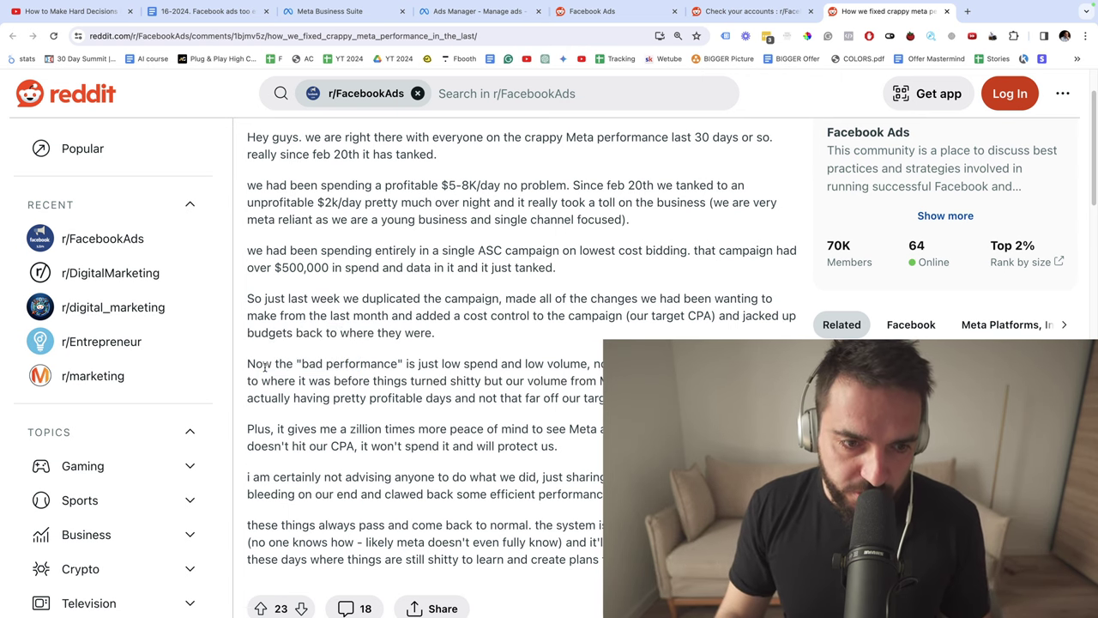
left_click_drag(250, 363, 344, 364)
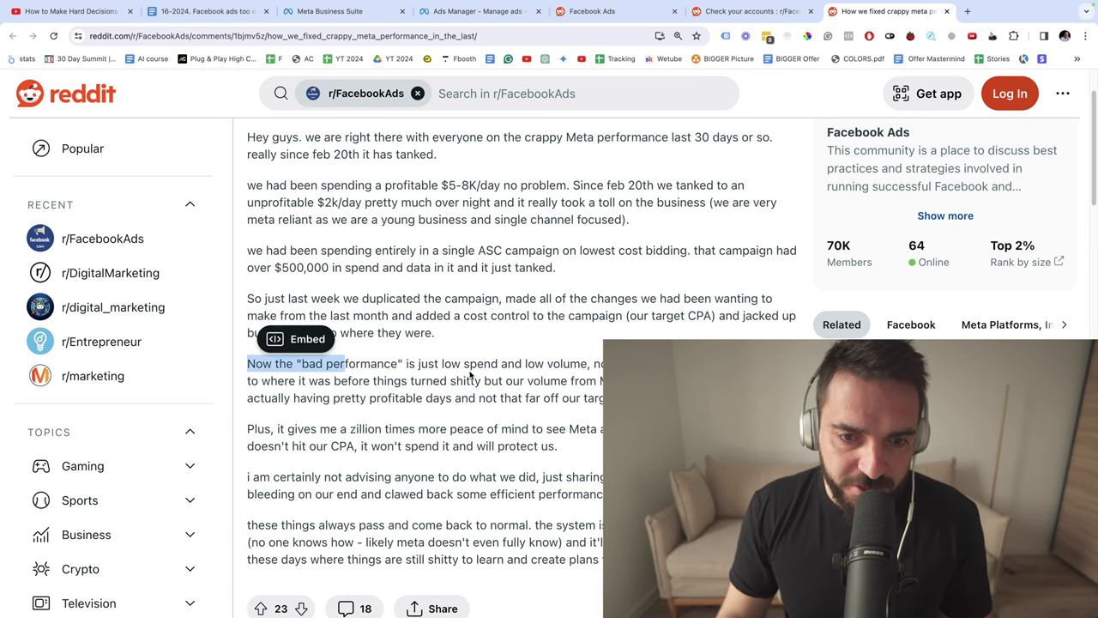
scroll(470, 373, "down", 1)
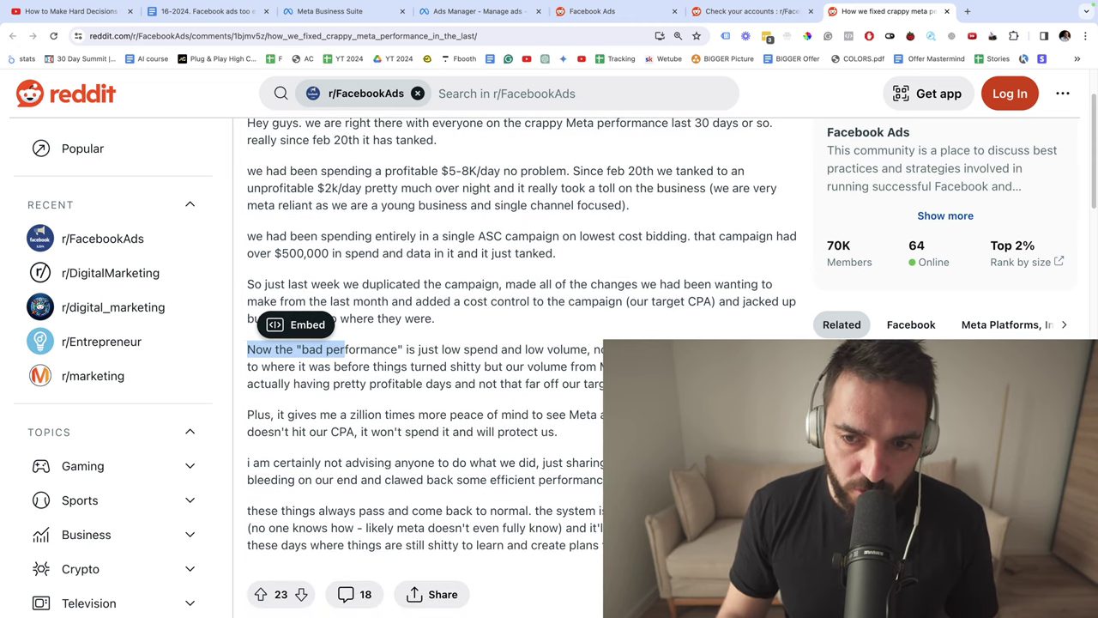
left_click(258, 368)
left_click_drag(787, 349, 371, 350)
scroll(375, 353, "down", 3)
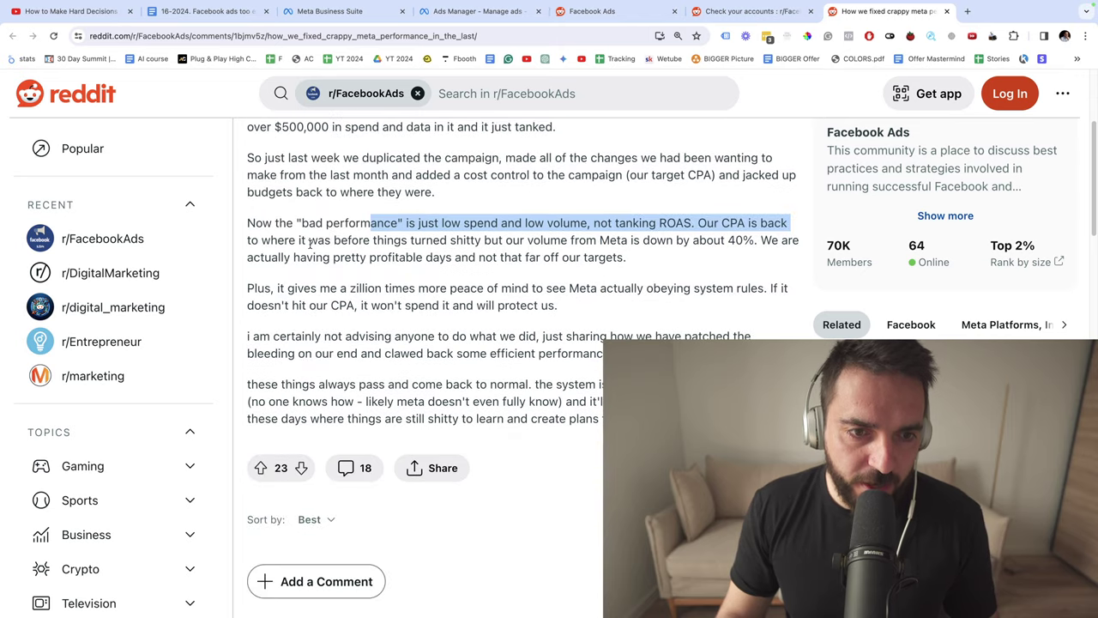
left_click_drag(525, 241, 753, 240)
left_click(252, 271)
left_click_drag(313, 256, 456, 255)
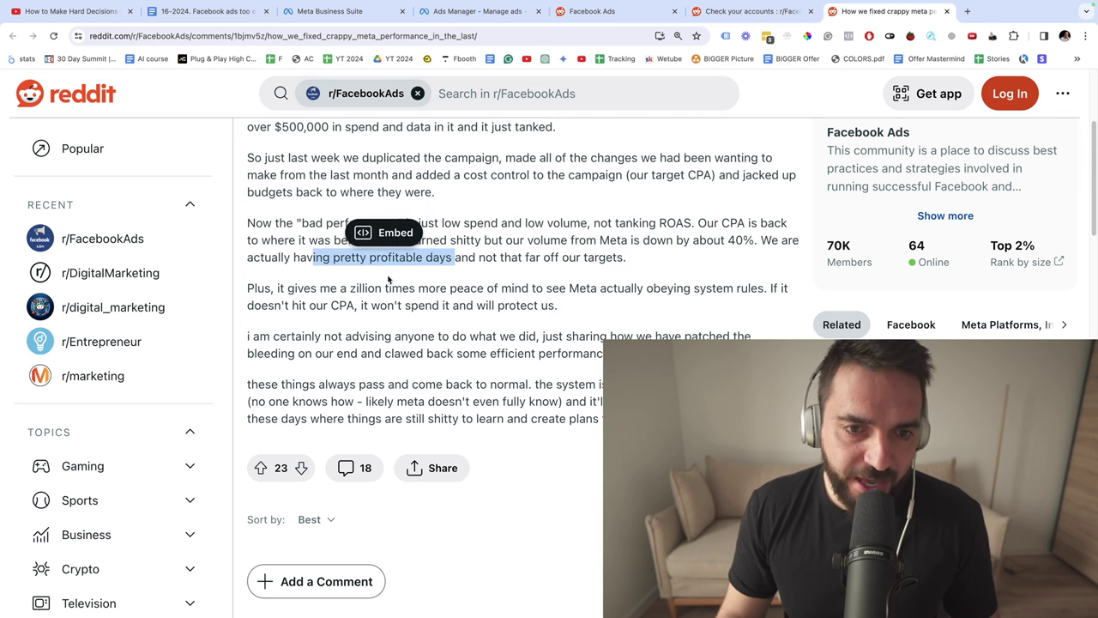
Examine the end of the "bad performance" paragraph in the Reddit post, highlighting the text that follows it and clearing the highlight.
left_click(487, 260)
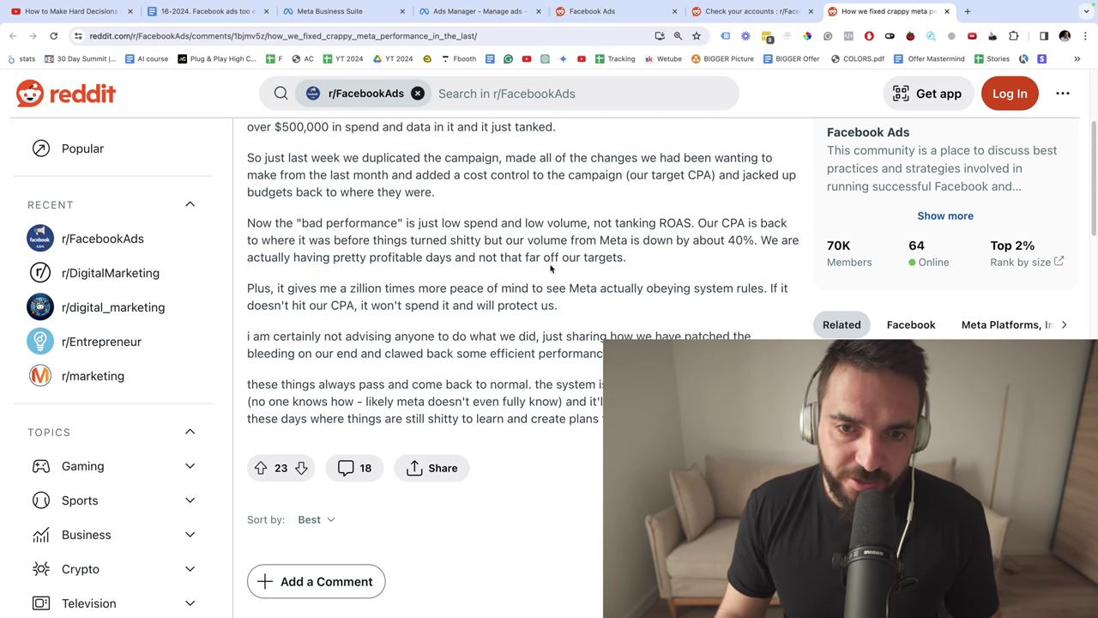
left_click_drag(645, 261, 326, 528)
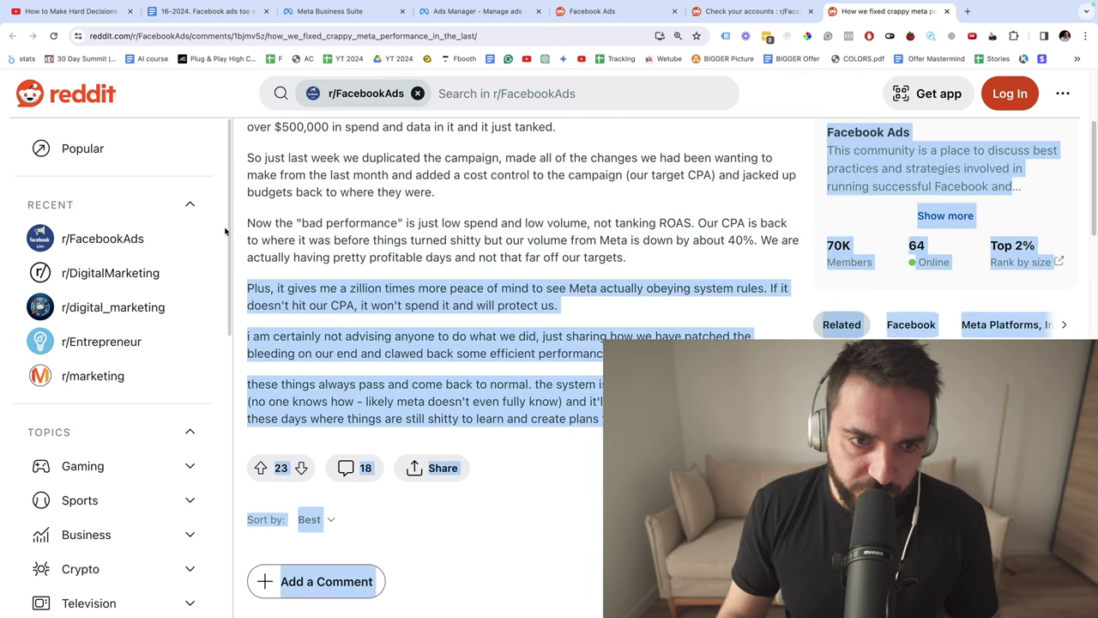
left_click(436, 258)
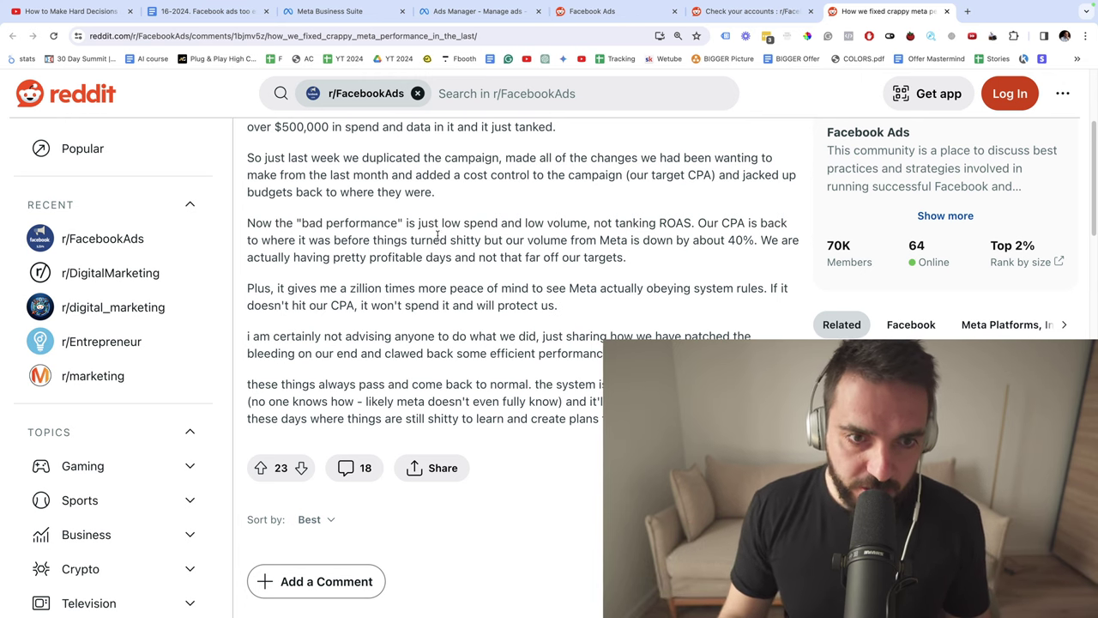
Switch to Ads Manager and review the campaign's optional bid control and the explanation below it.
left_click(474, 12)
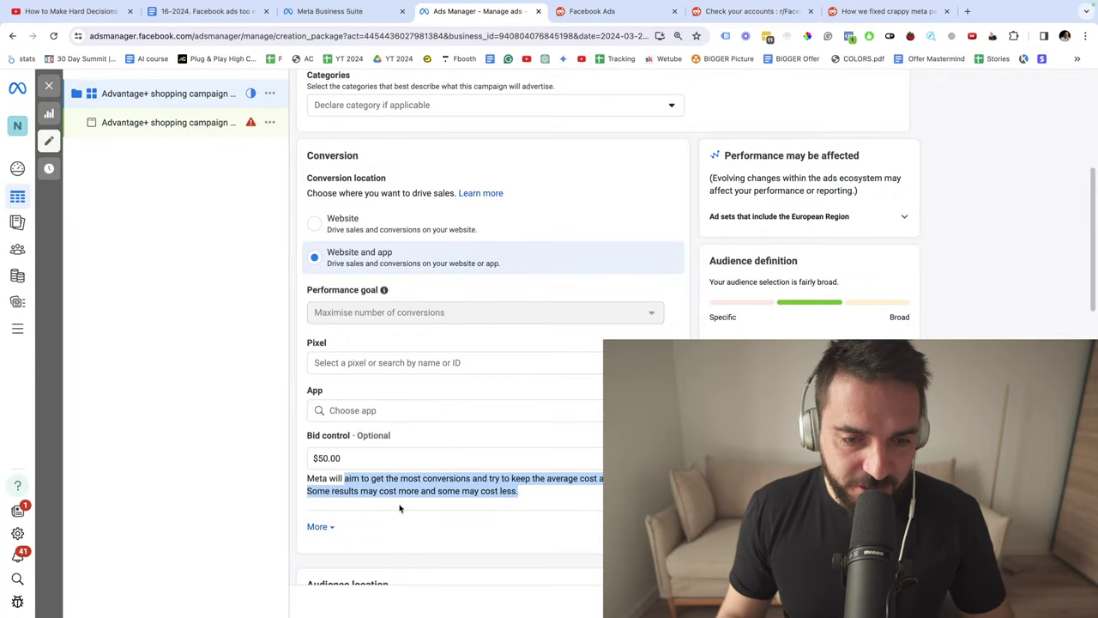
left_click(432, 513)
mouse_move(402, 435)
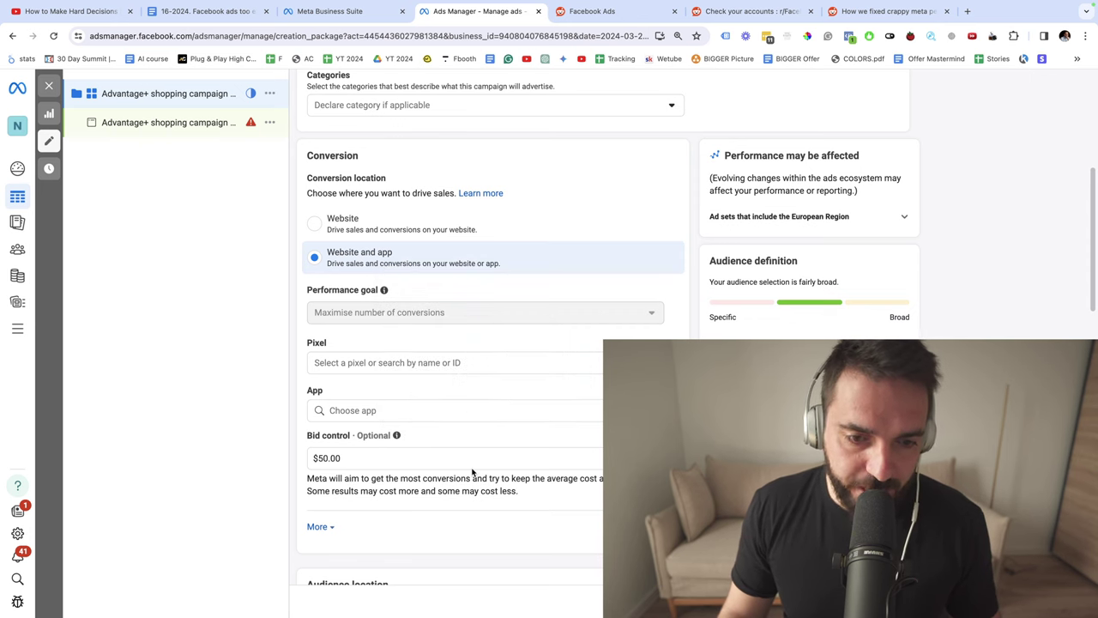
Return to the Reddit post and read its closing paragraphs down to the start of the comments.
left_click(875, 12)
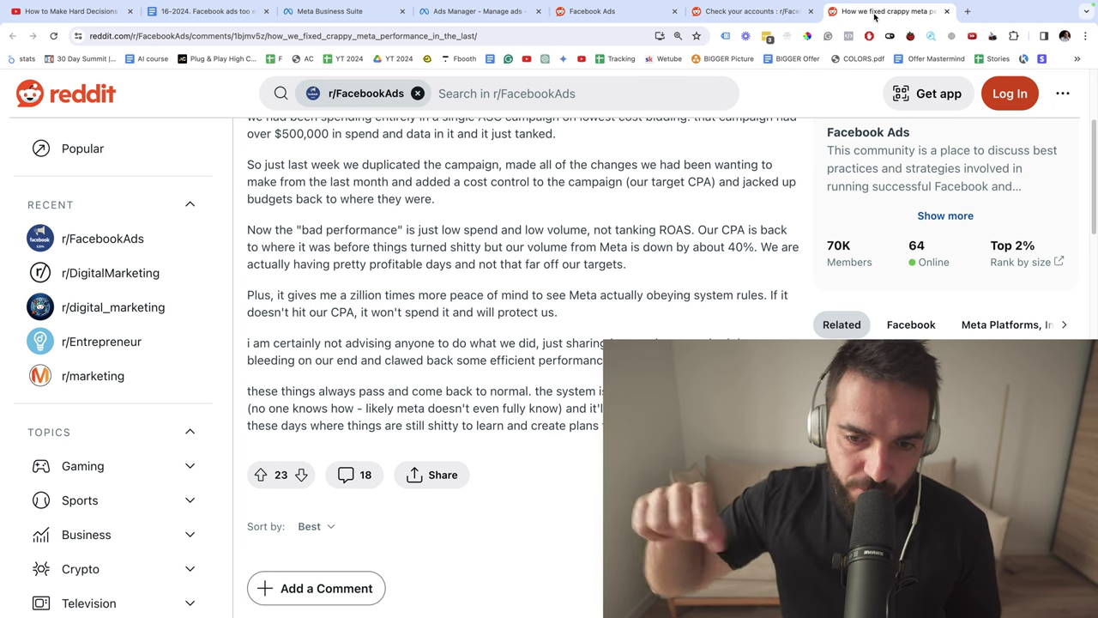
right_click(862, 15)
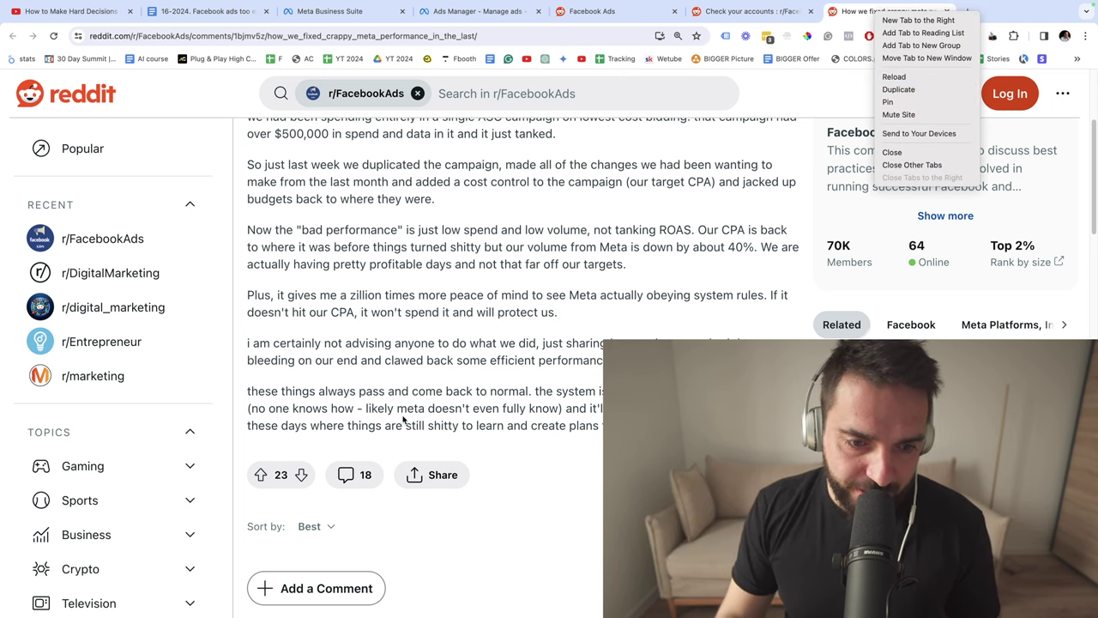
left_click(585, 488)
scroll(602, 401, "down", 2)
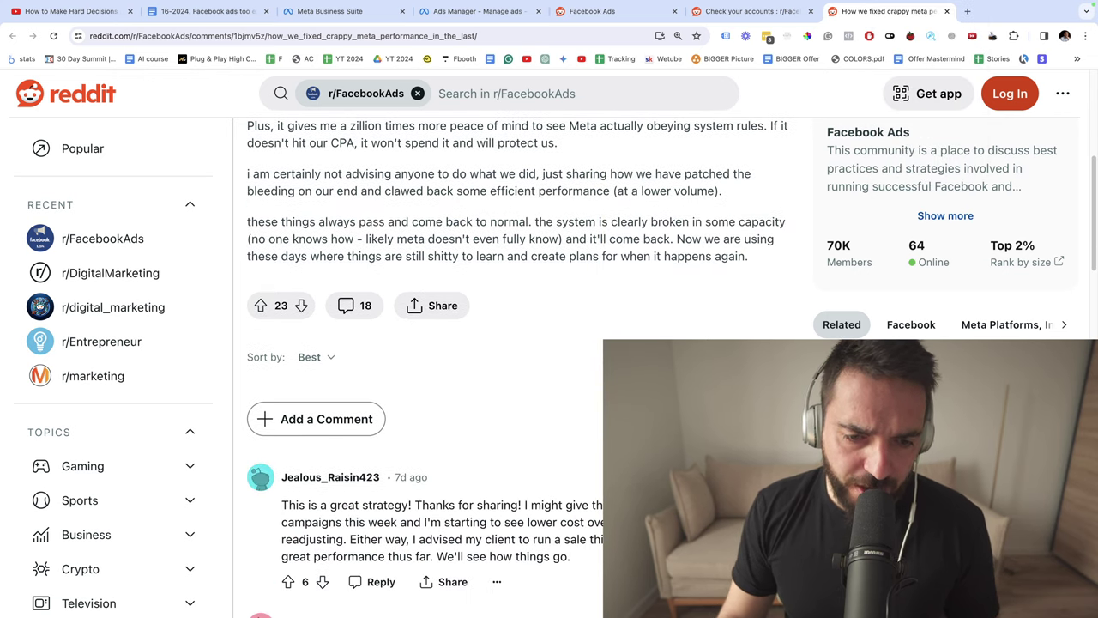
scroll(534, 578, "down", 1)
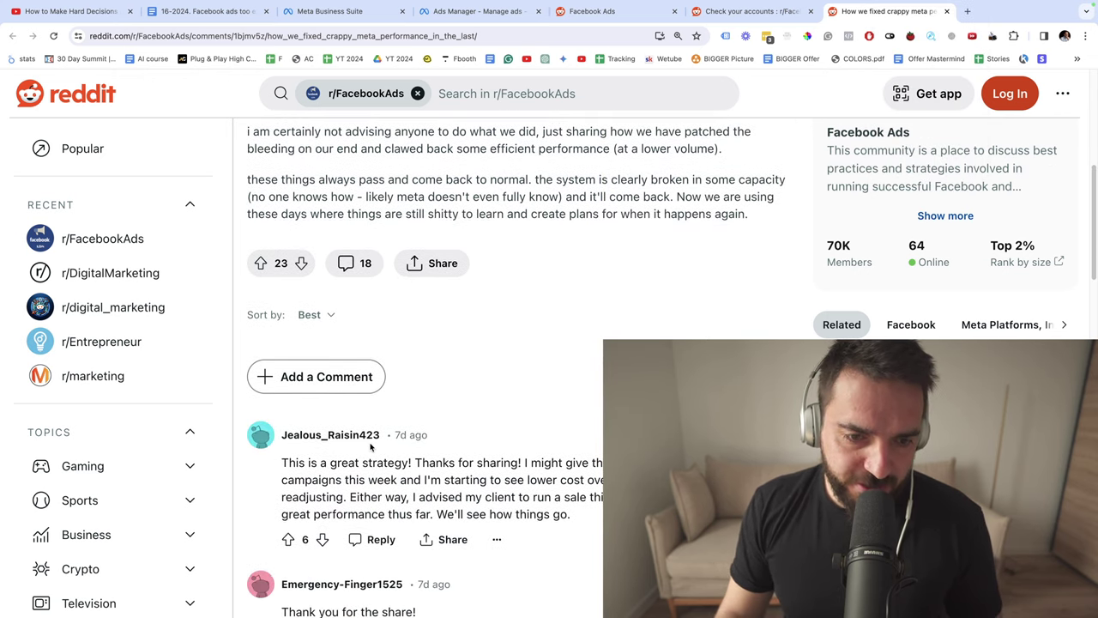
Examine the first comments, highlighting passages in the top comment, including the client's sale, and the question about setting caps on ASC campaigns.
left_click_drag(298, 463, 576, 463)
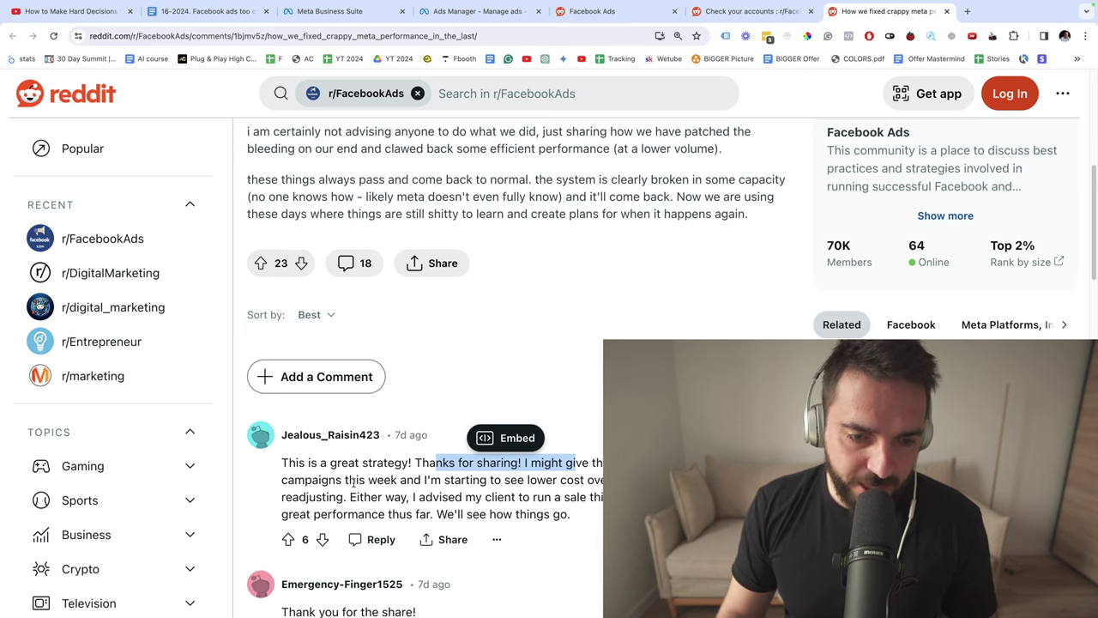
left_click_drag(367, 479, 486, 481)
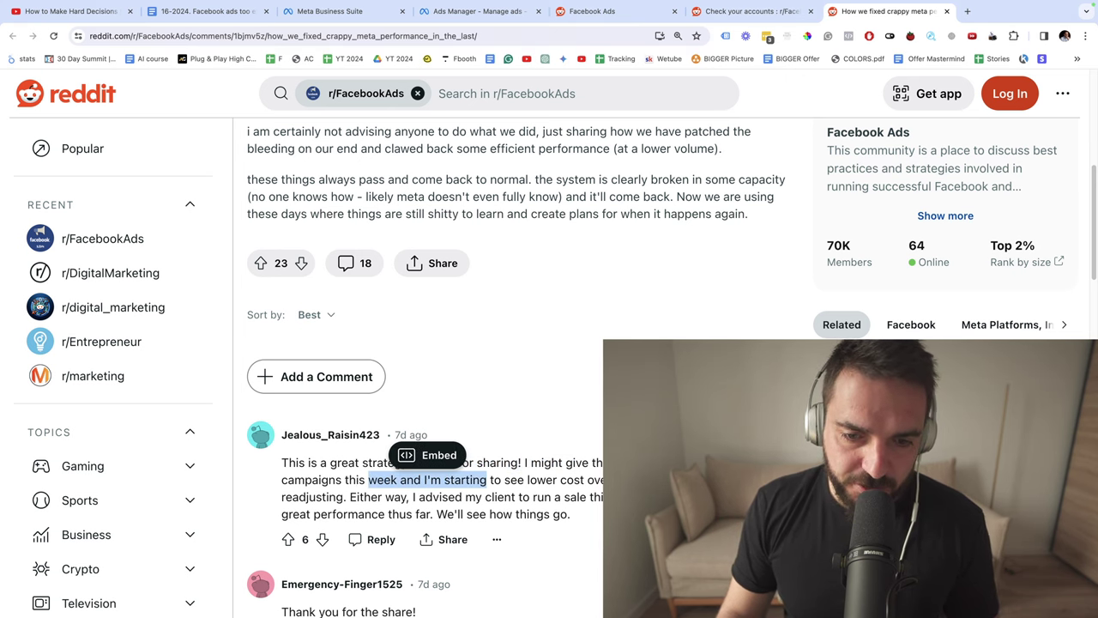
scroll(420, 386, "down", 3)
double_click(669, 365)
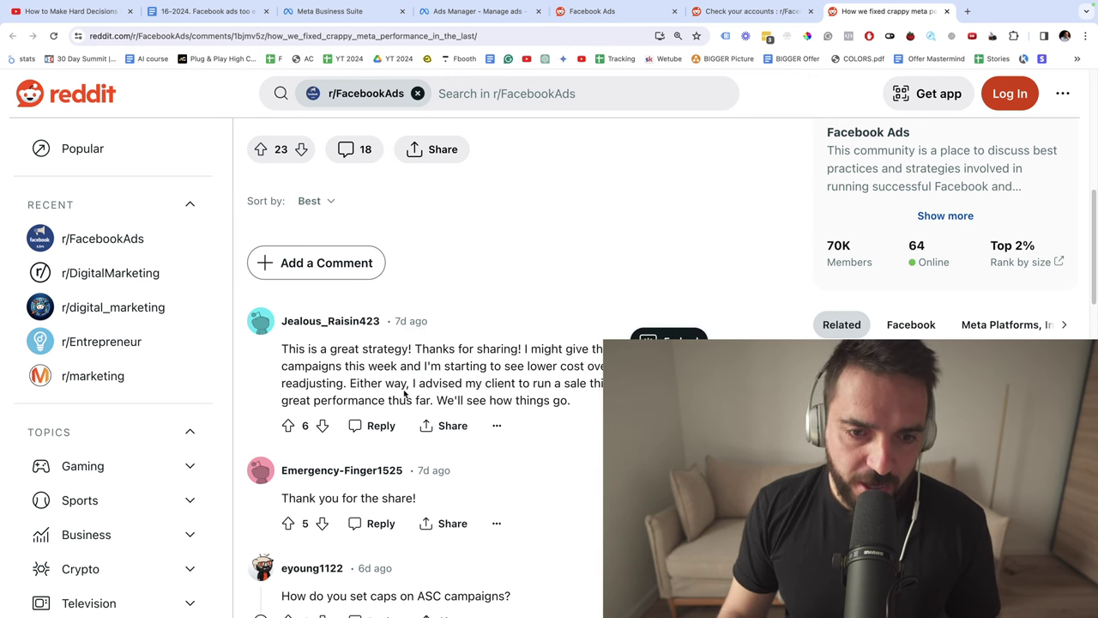
left_click(504, 388)
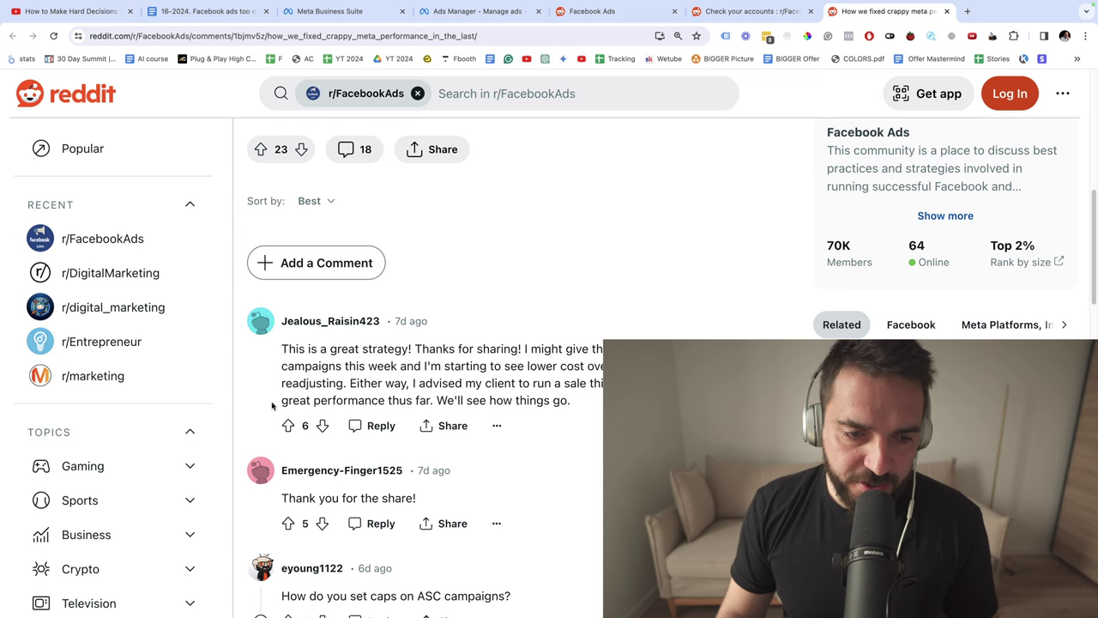
left_click_drag(273, 405, 423, 400)
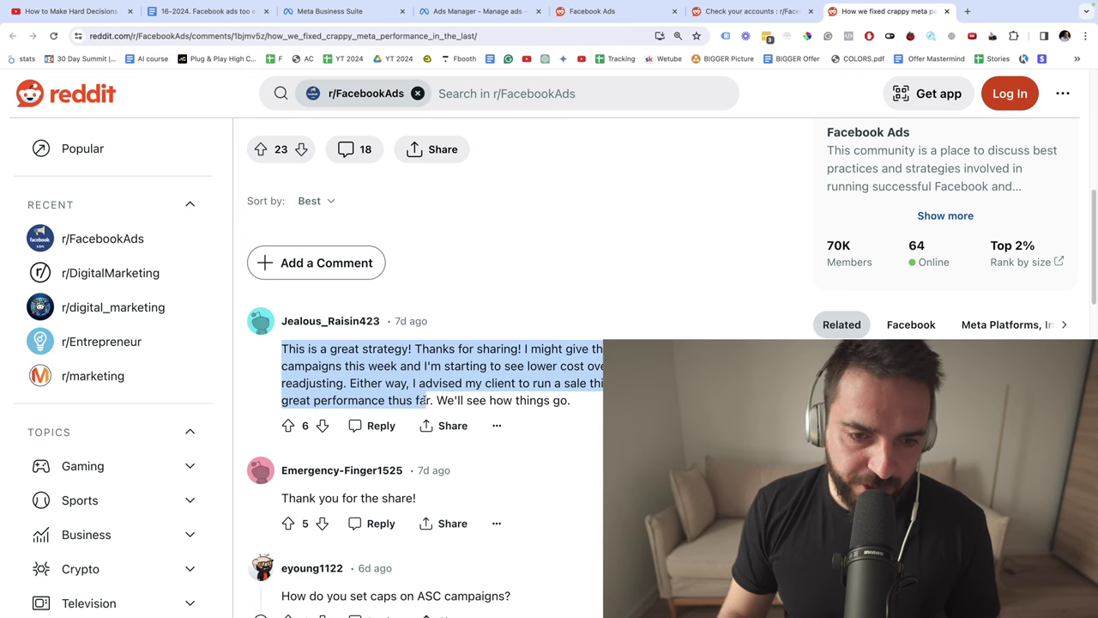
left_click(526, 396)
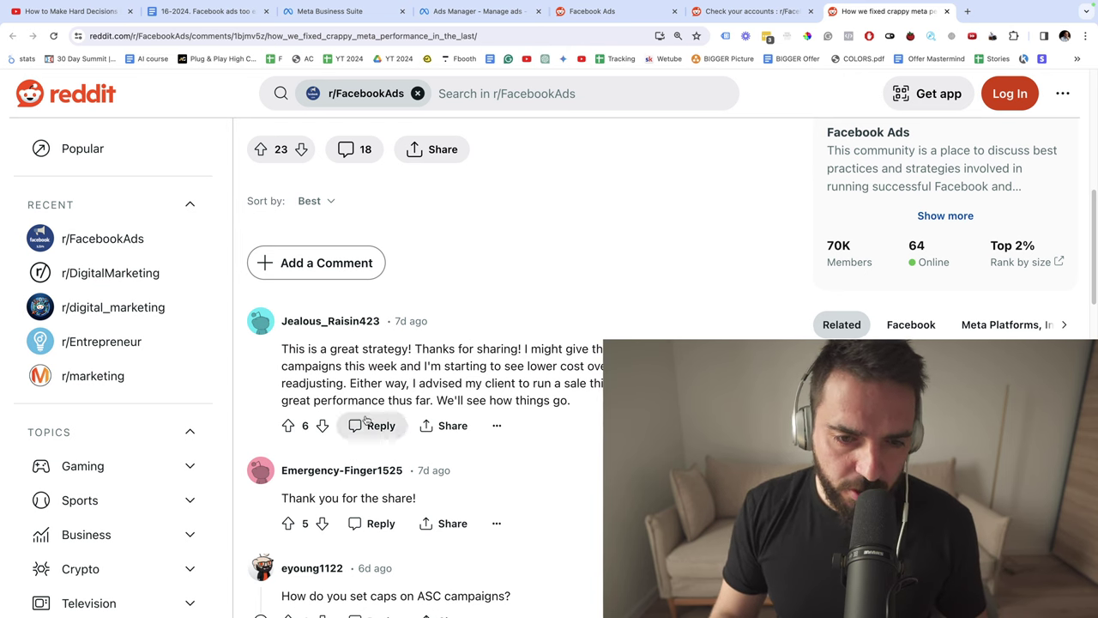
left_click_drag(410, 385, 602, 385)
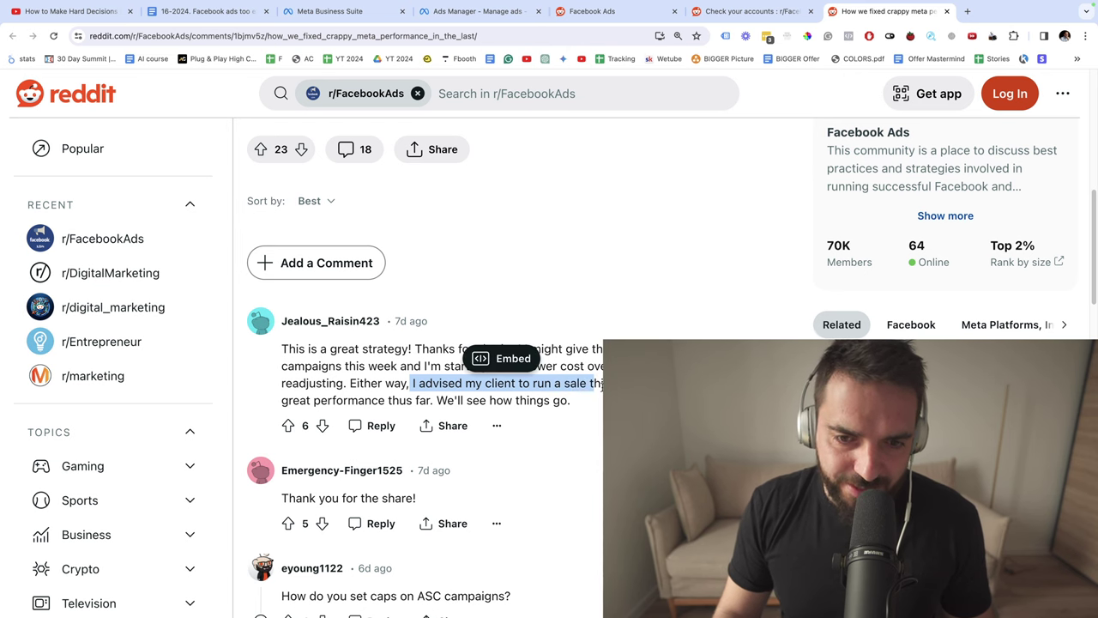
left_click(420, 352)
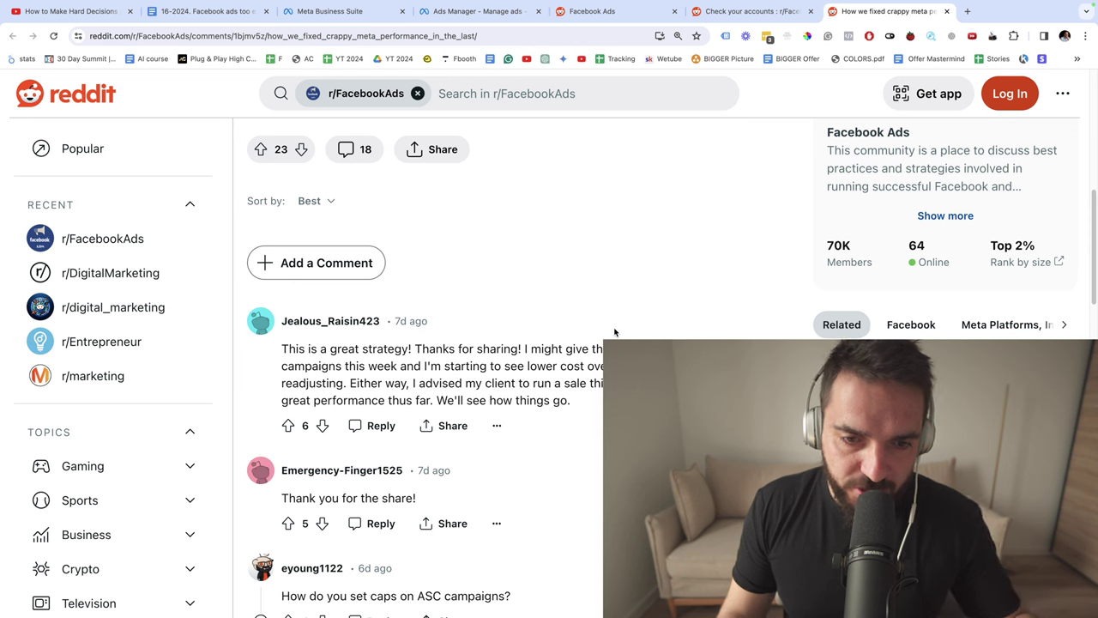
scroll(615, 332, "down", 5)
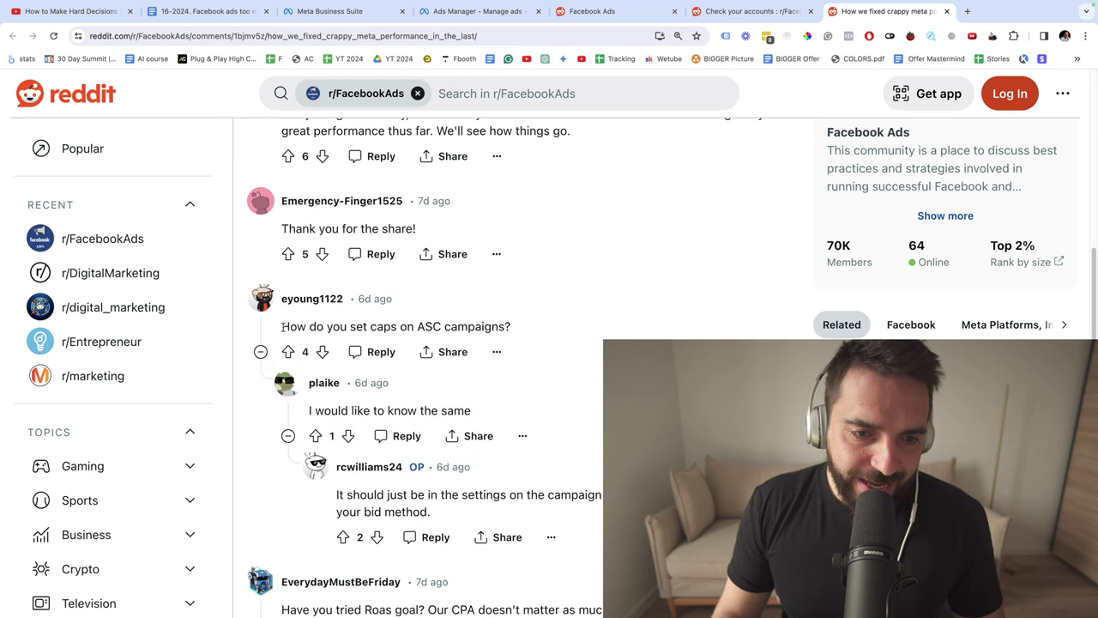
left_click_drag(282, 326, 378, 327)
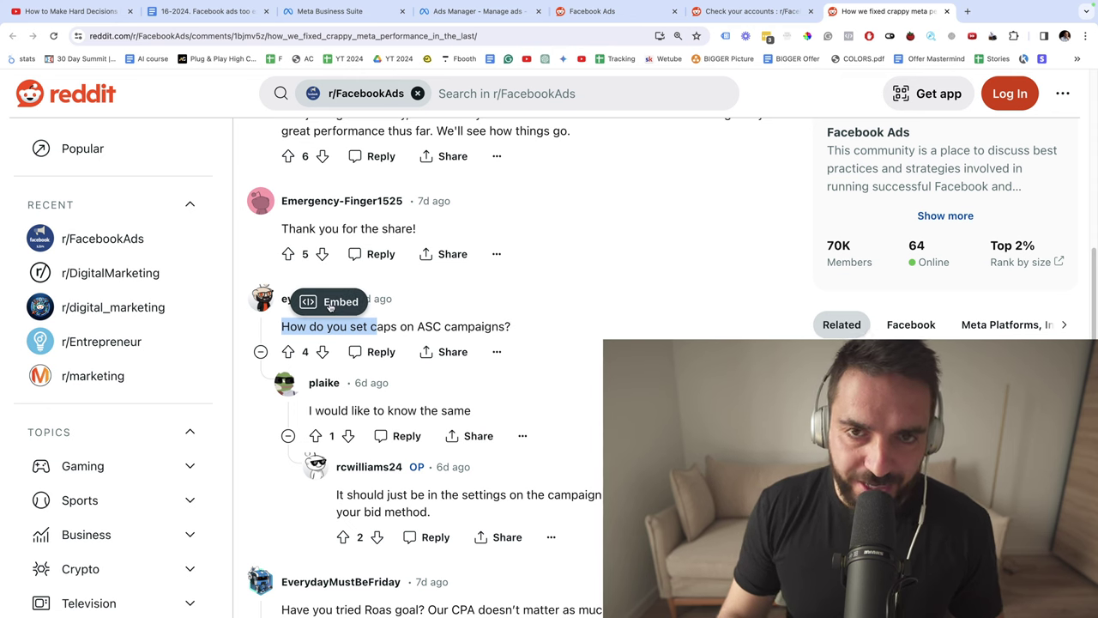
Switch to Ads Manager, leave the open campaign draft, and create another Advantage+ shopping campaign with the Sales objective.
left_click(467, 13)
left_click(51, 86)
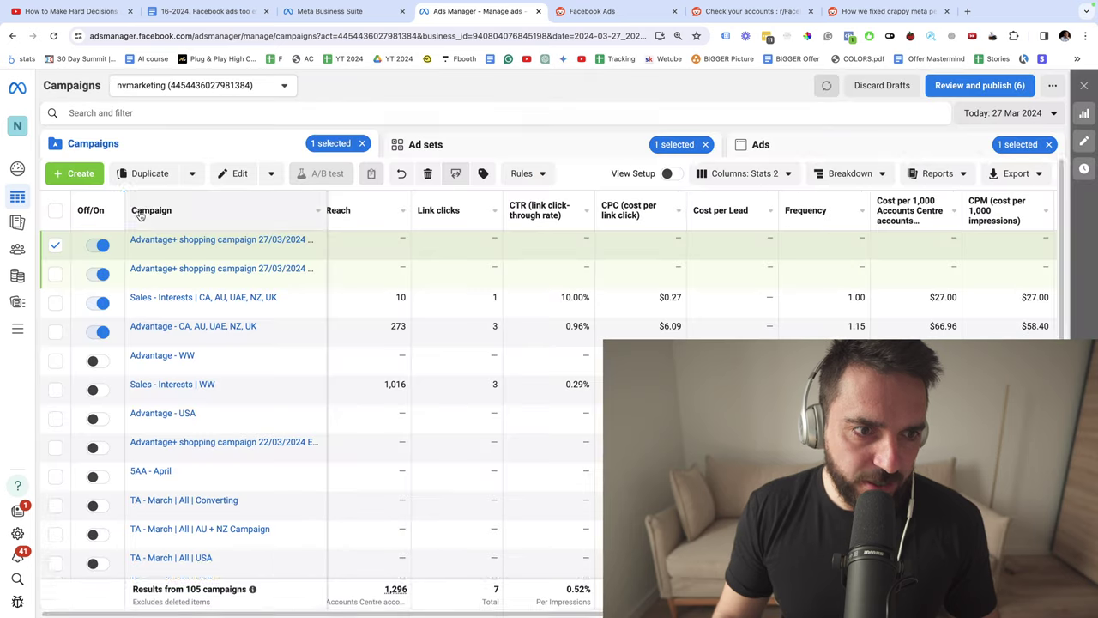
left_click(76, 171)
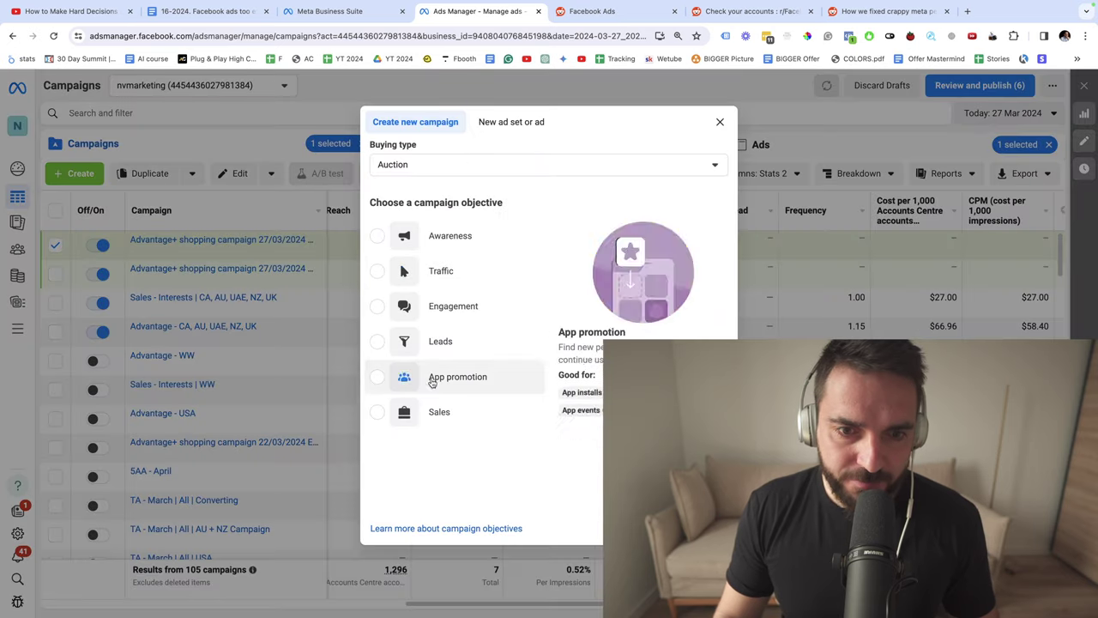
left_click(697, 530)
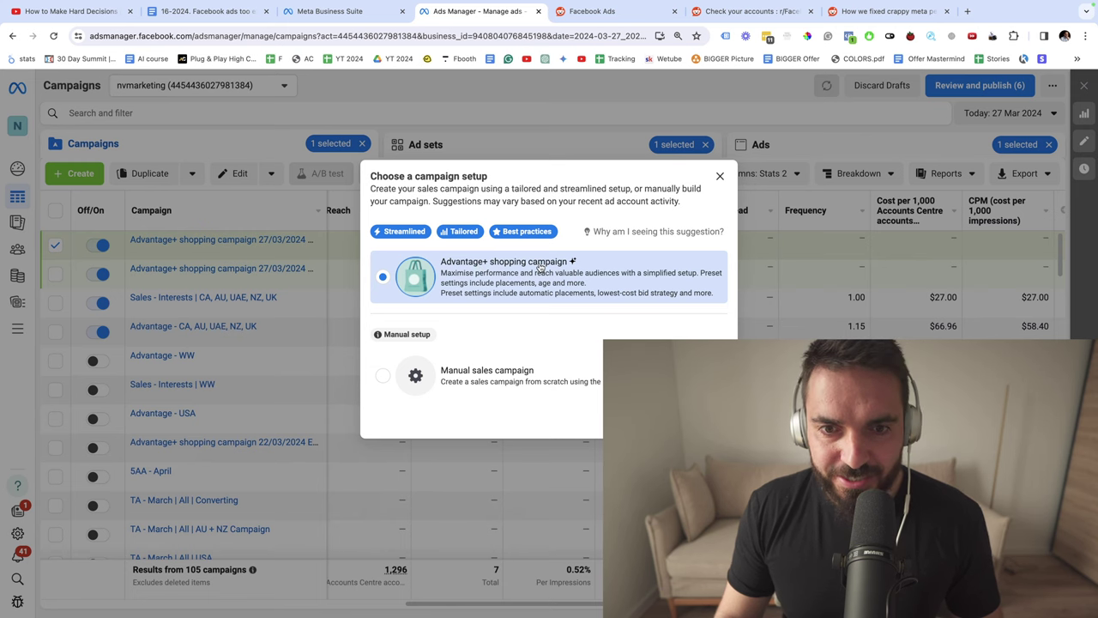
mouse_move(378, 332)
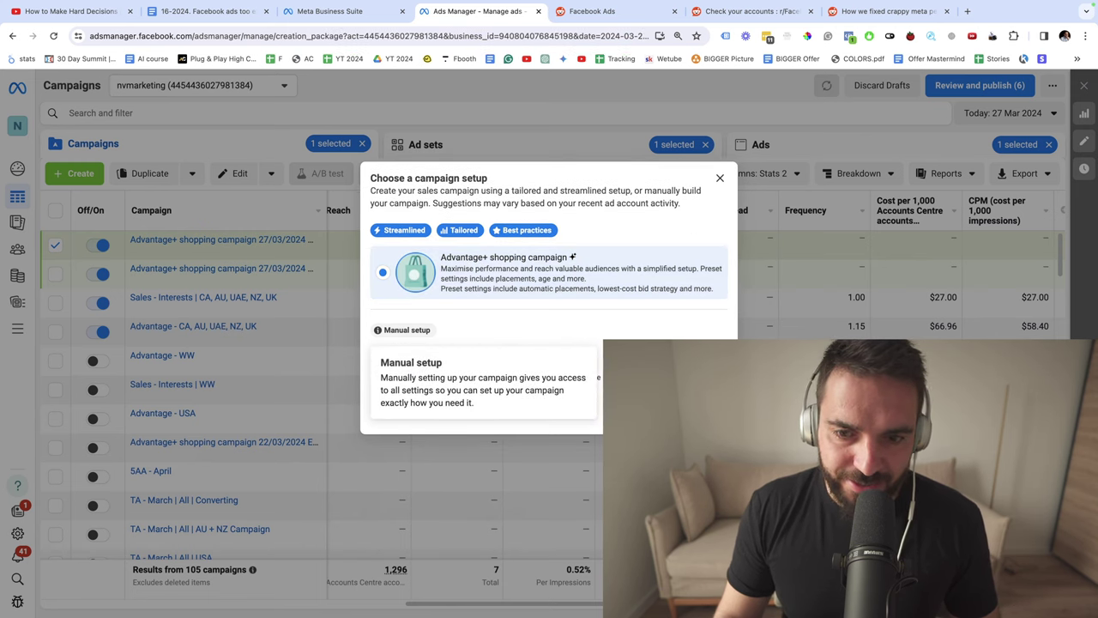
left_click(697, 530)
Set the new campaign's optional bid control to $8.00 in the conversion settings.
scroll(437, 420, "down", 10)
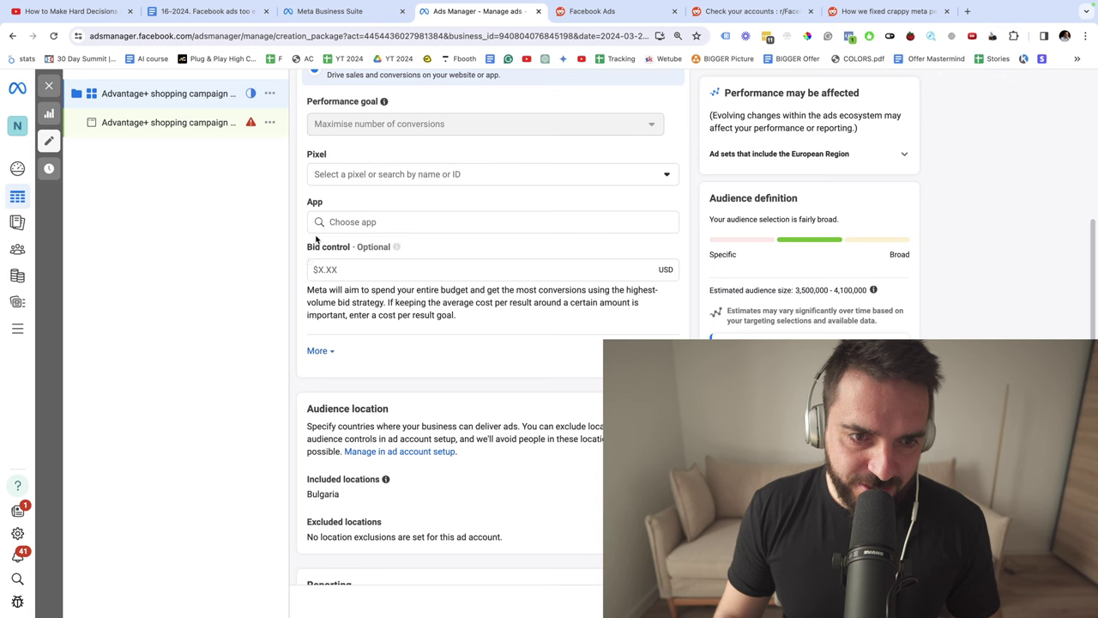
left_click_drag(310, 248, 337, 270)
left_click(335, 271)
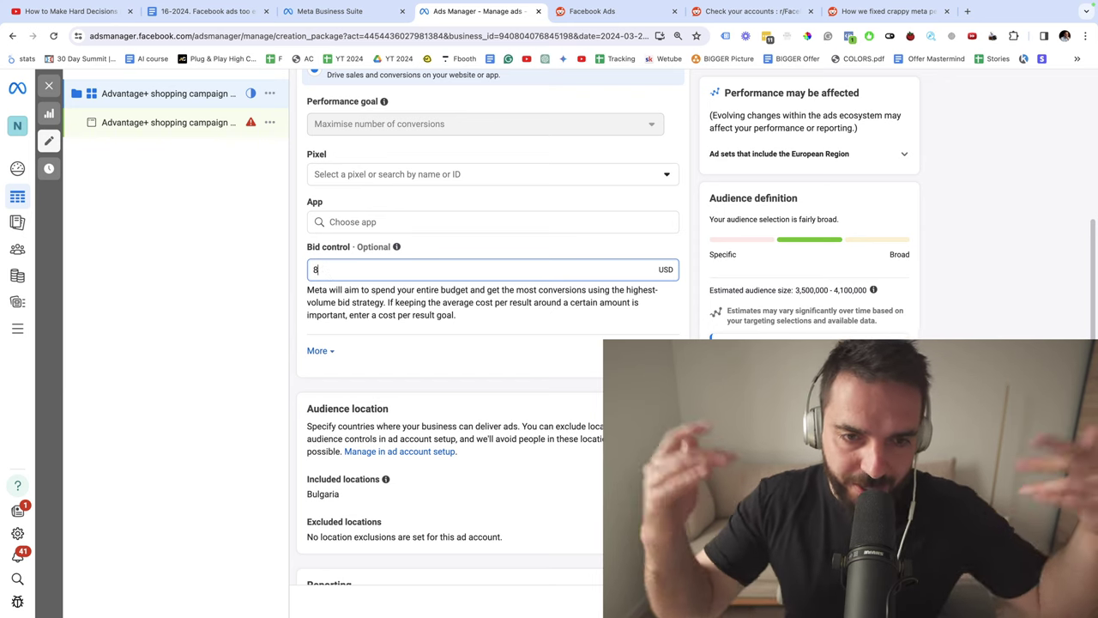
left_click(434, 338)
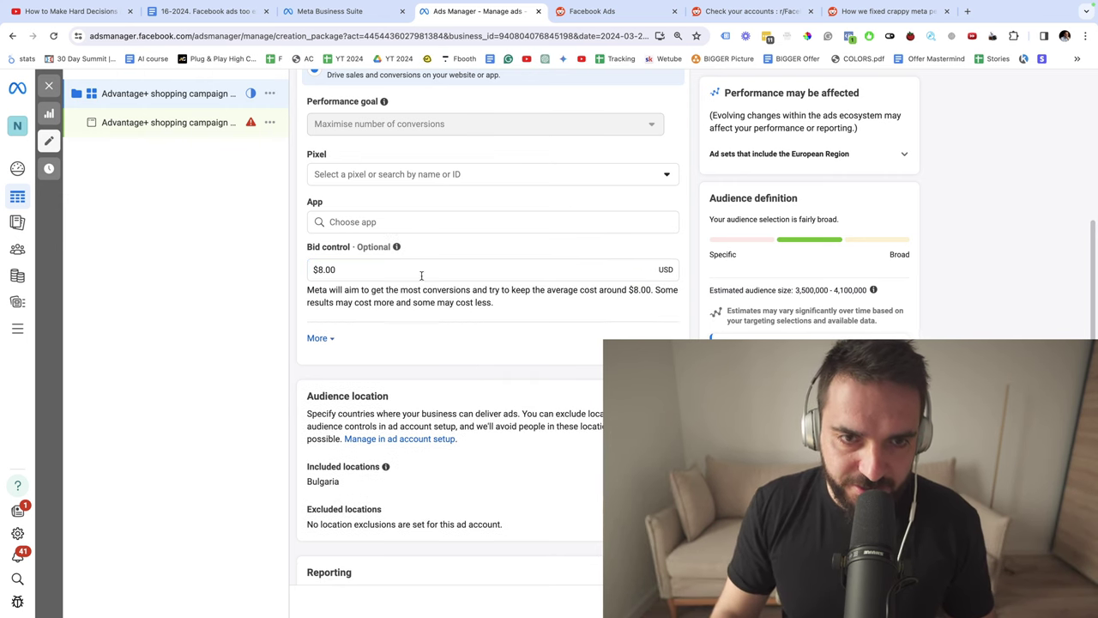
Return to the Reddit comments and read the ROAS goal discussion, highlighting the poster's reply "have actually never tried it before.".
left_click(888, 11)
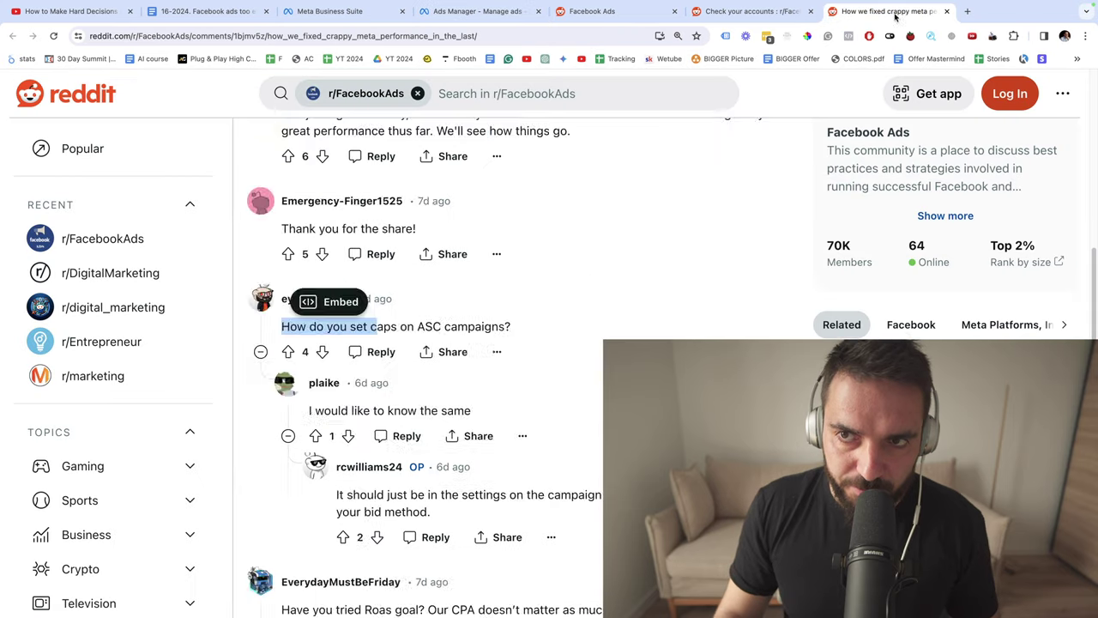
scroll(294, 343, "down", 3)
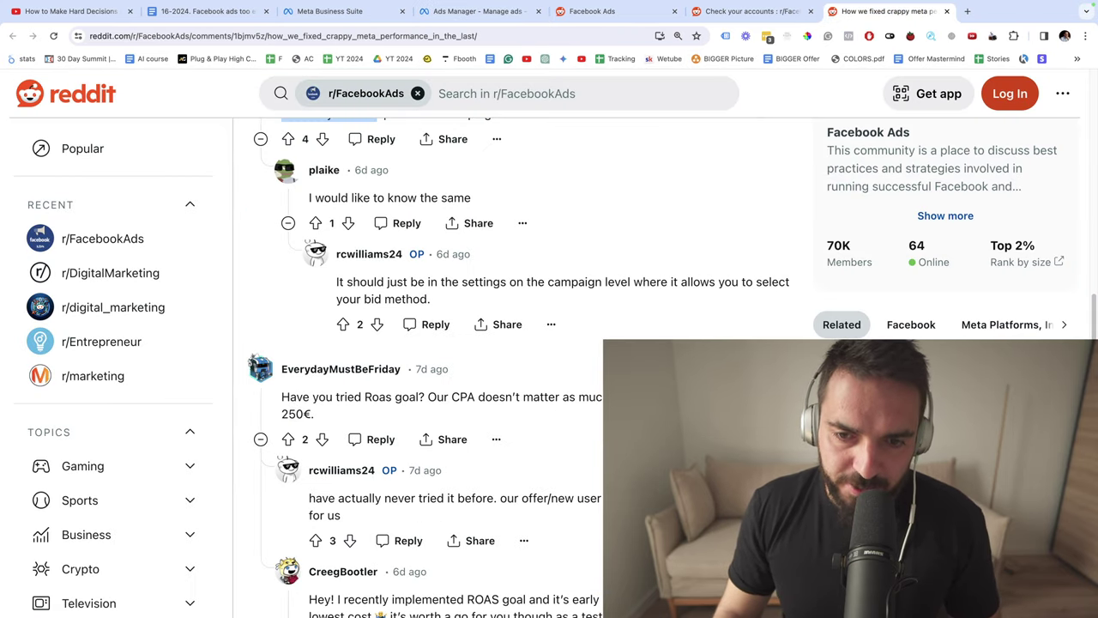
scroll(367, 503, "down", 1)
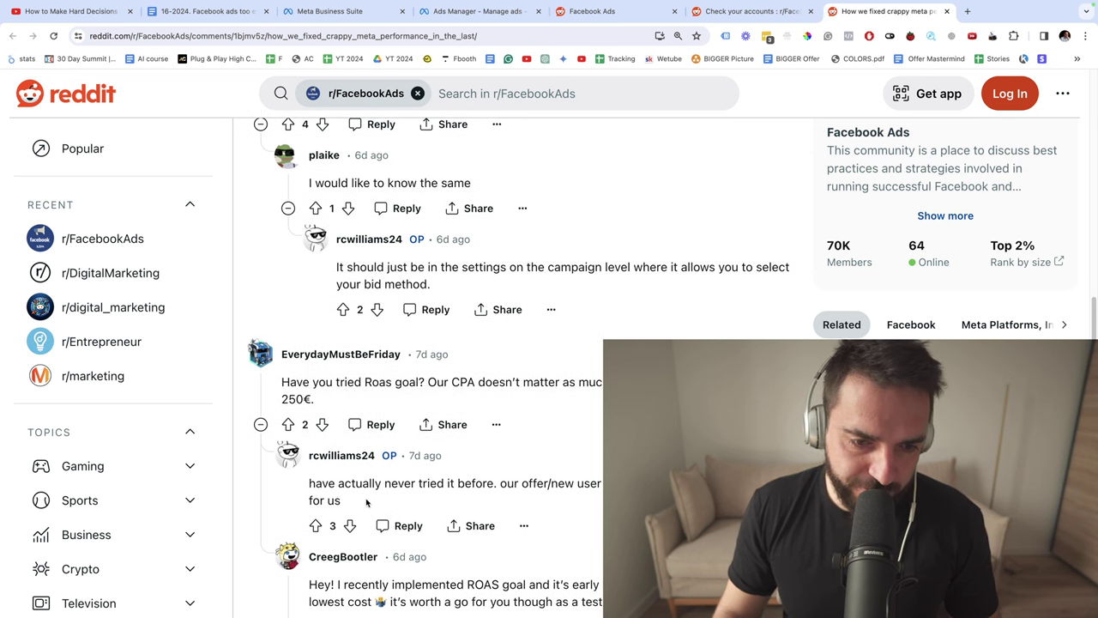
left_click_drag(429, 483, 309, 483)
scroll(343, 481, "down", 5)
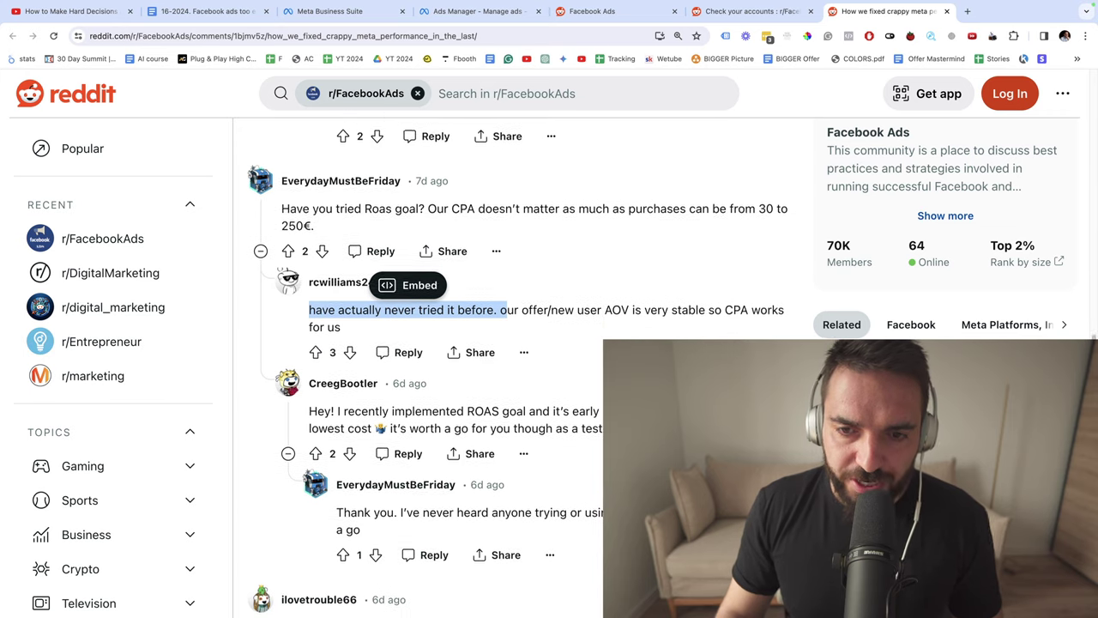
scroll(633, 320, "up", 3)
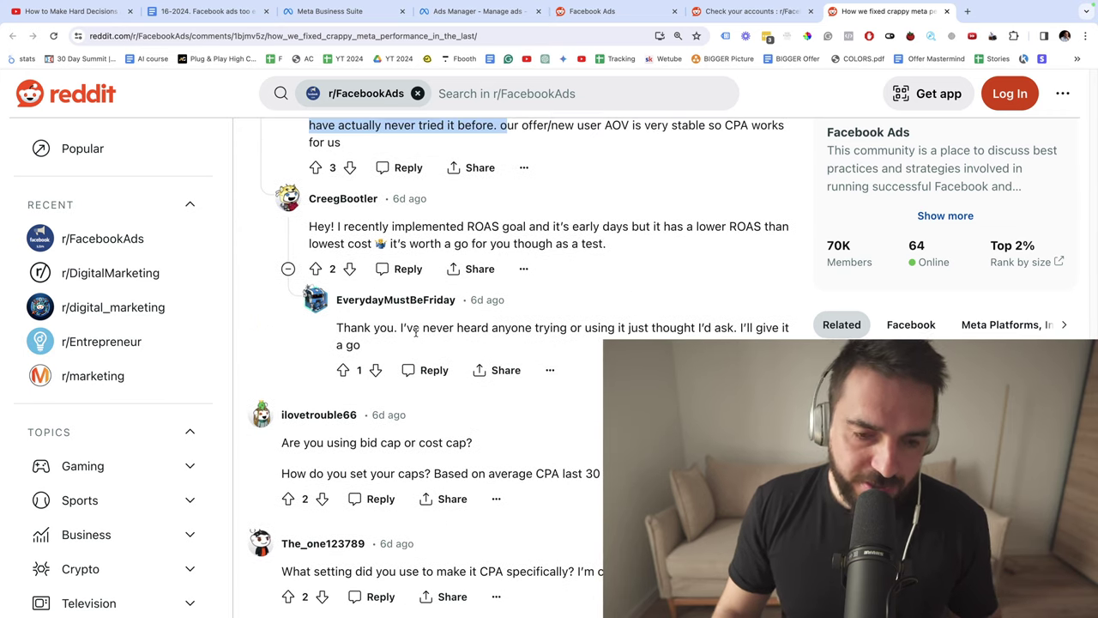
scroll(416, 332, "up", 1)
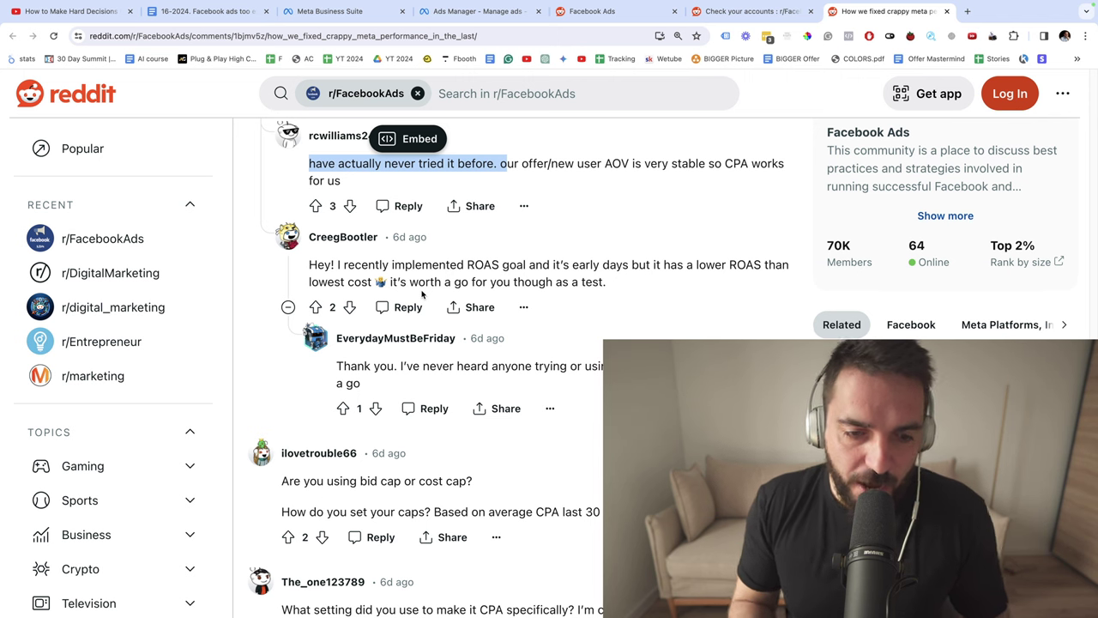
scroll(421, 294, "down", 4)
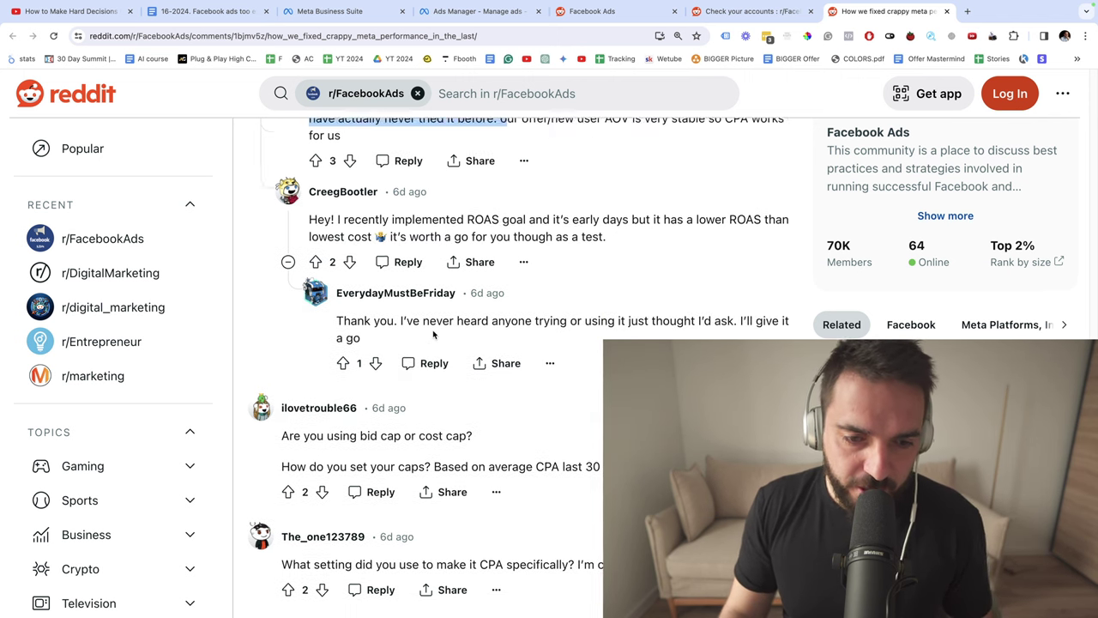